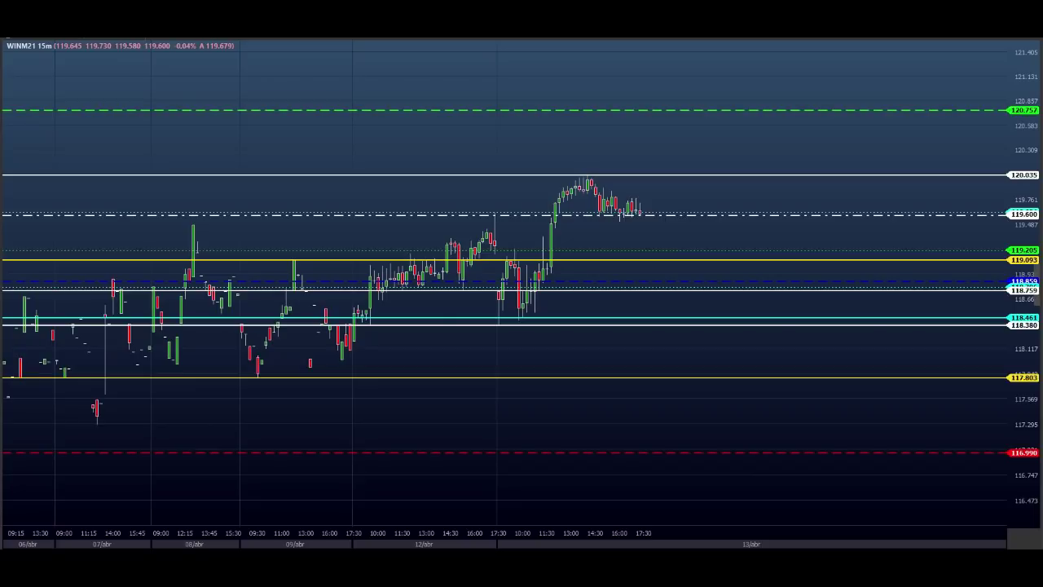
- Switch the WINM21 chart to the 5-minute interval and compress its price scale slightly
click(766, 139)
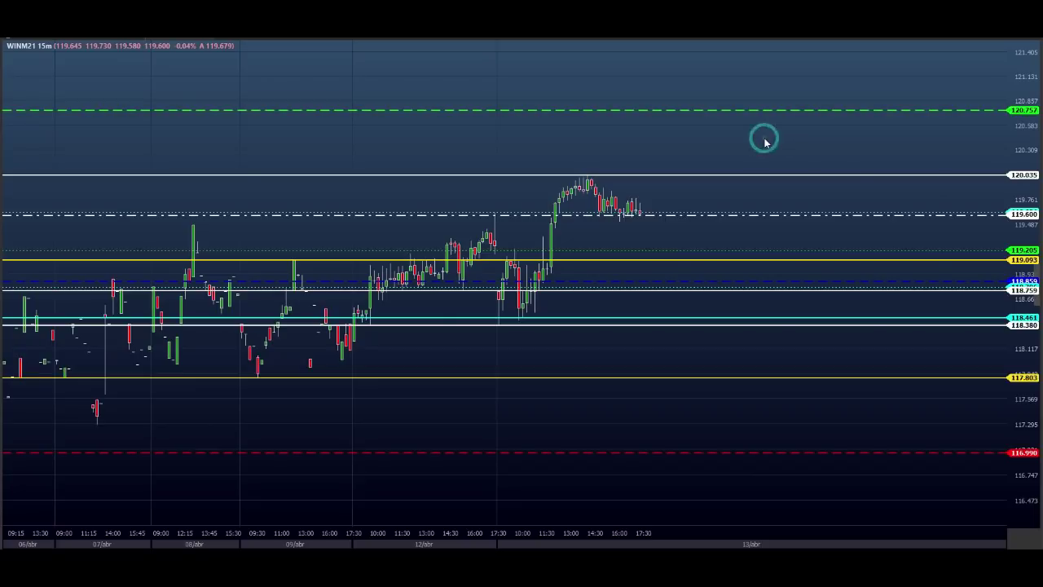
text(5)
click(539, 131)
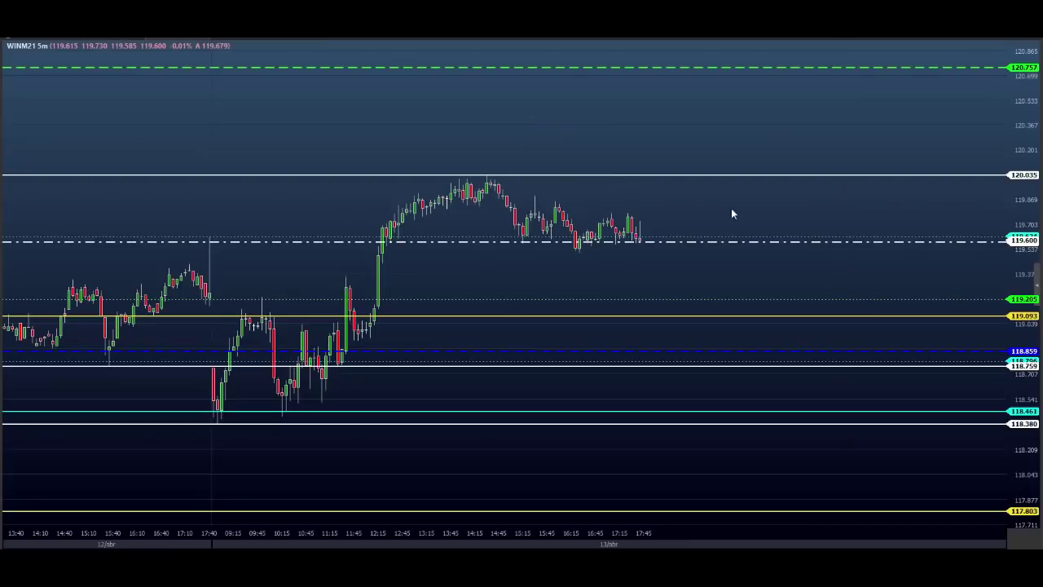
drag(1020, 143, 1026, 158)
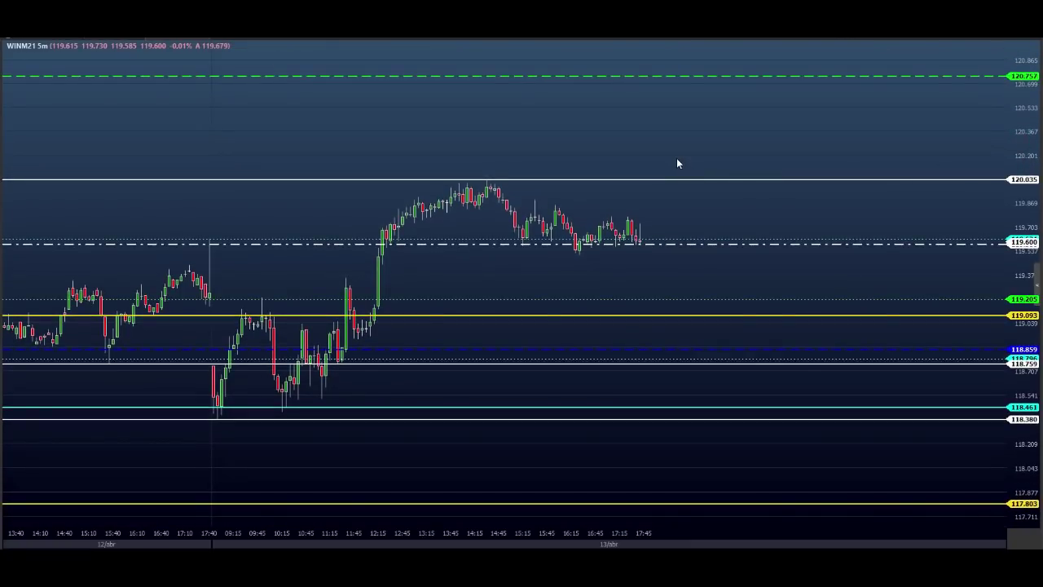
drag(1017, 104, 1020, 112)
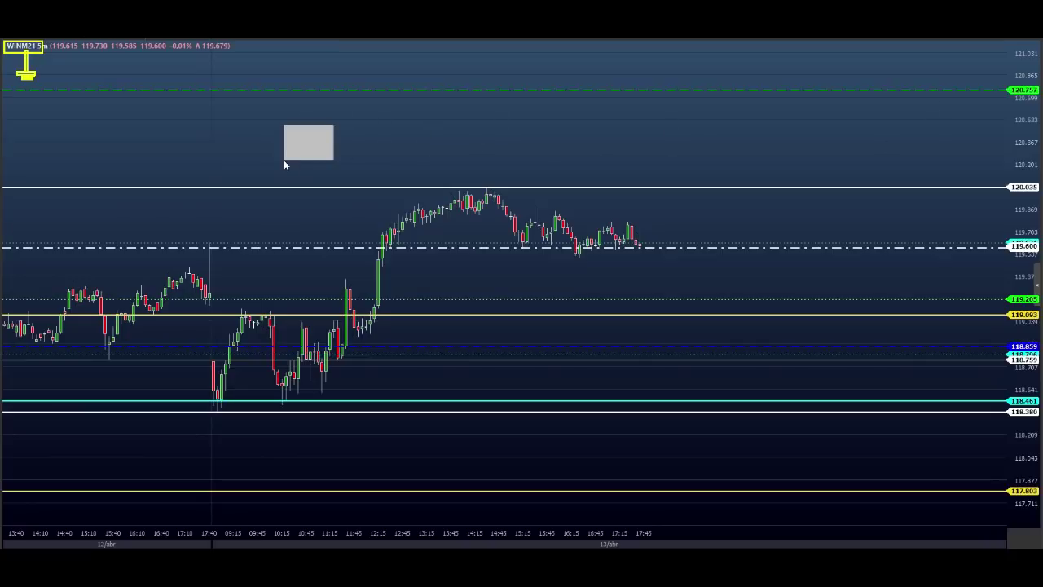
- Annotate the chart with the yellow text "WIN M 21" above the candles
text(WIN)
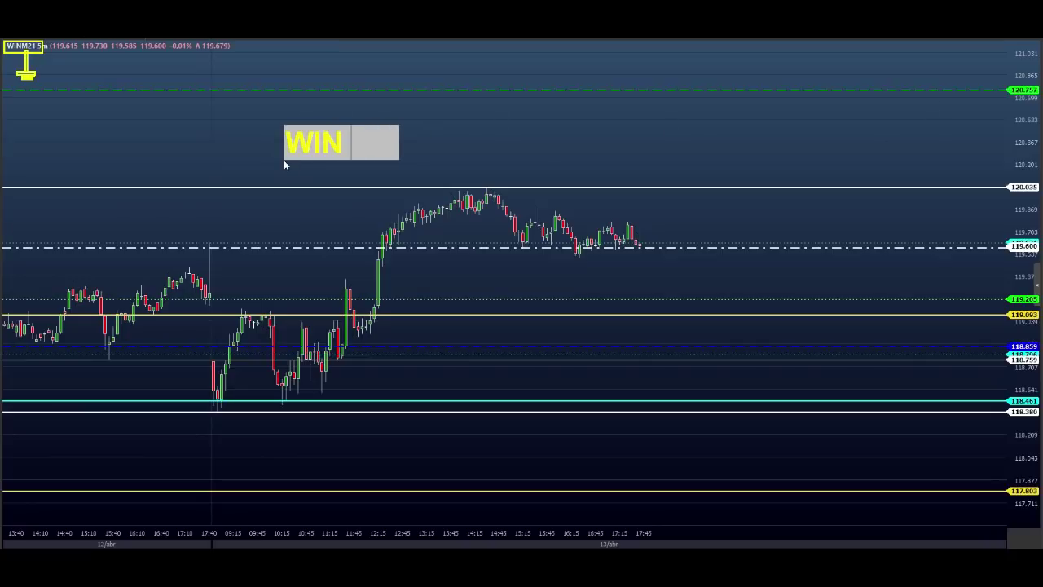
text( M 21)
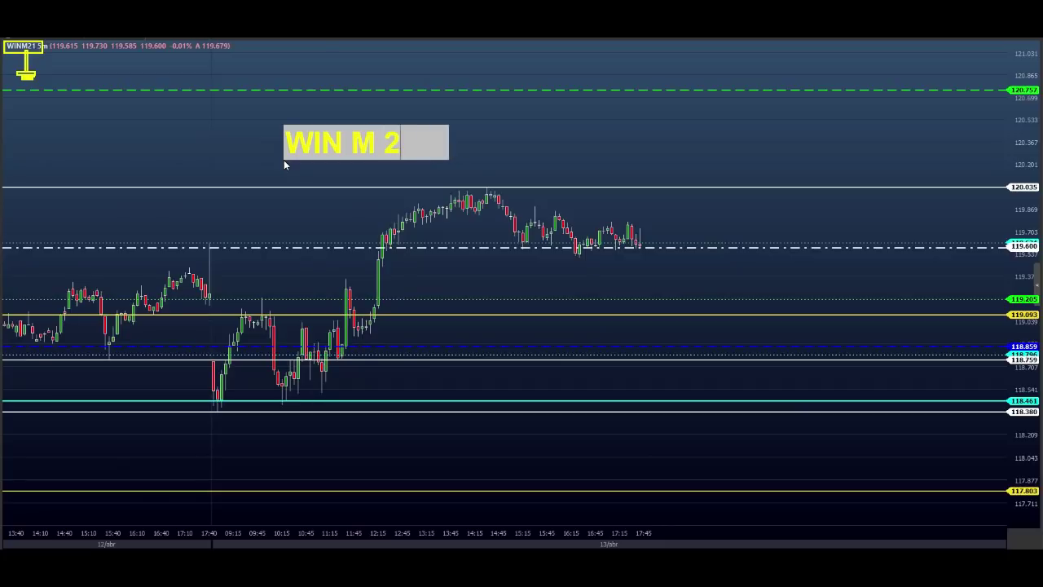
key(Return)
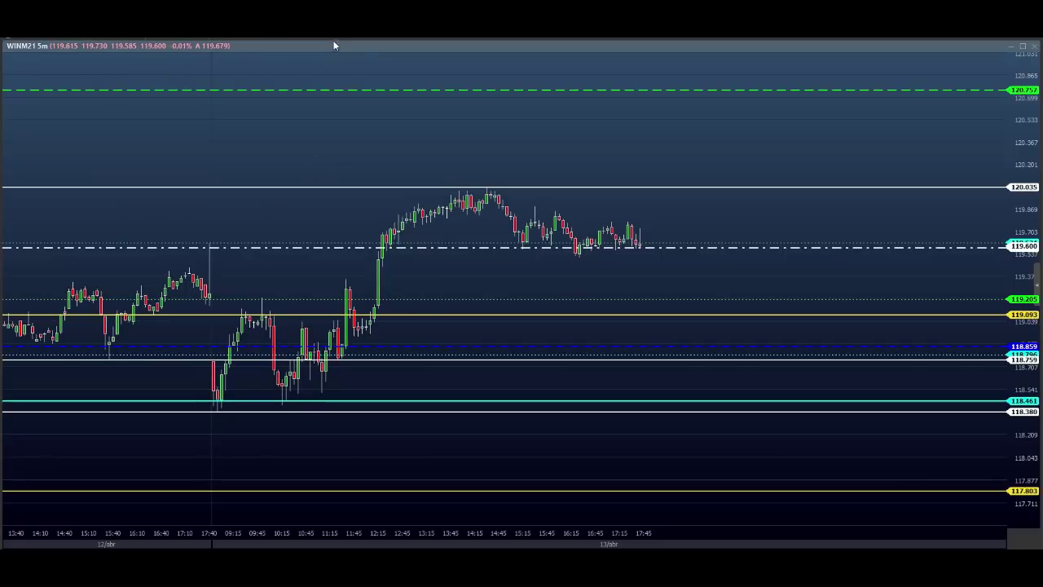
- Search for the WINJ21 contract and load it in the chart
key(space)
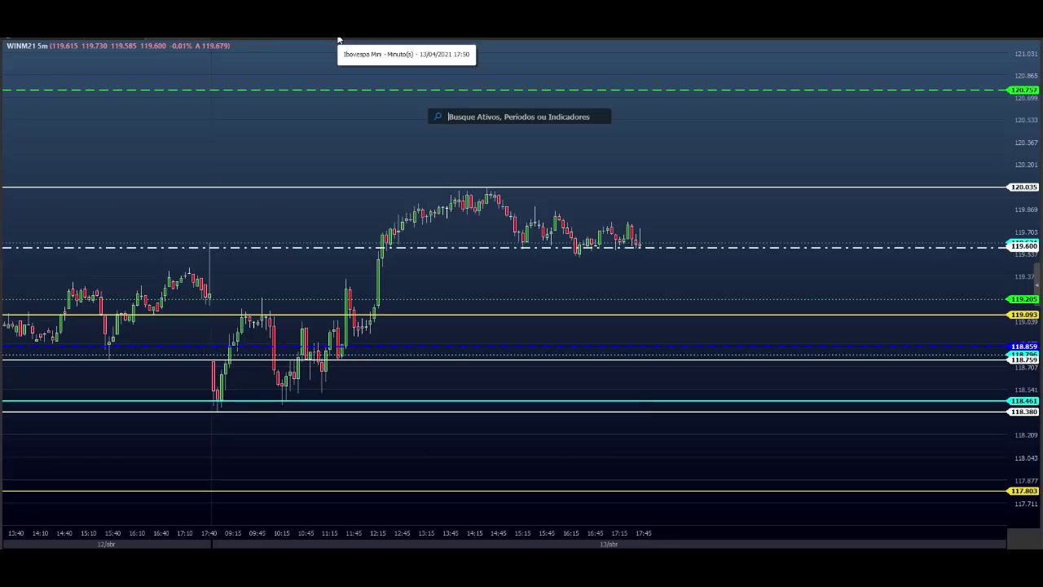
text(WIN)
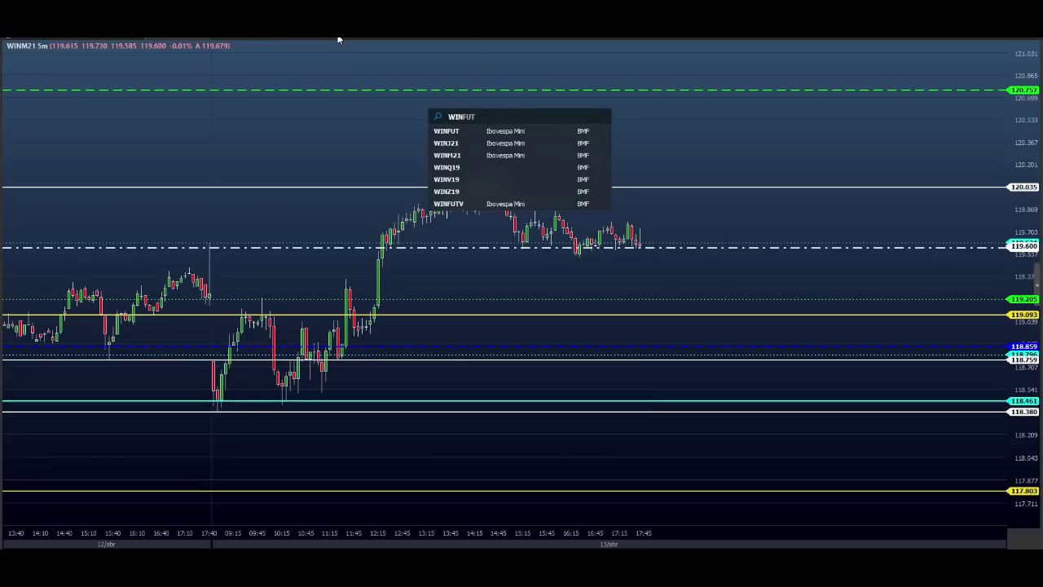
text(J21)
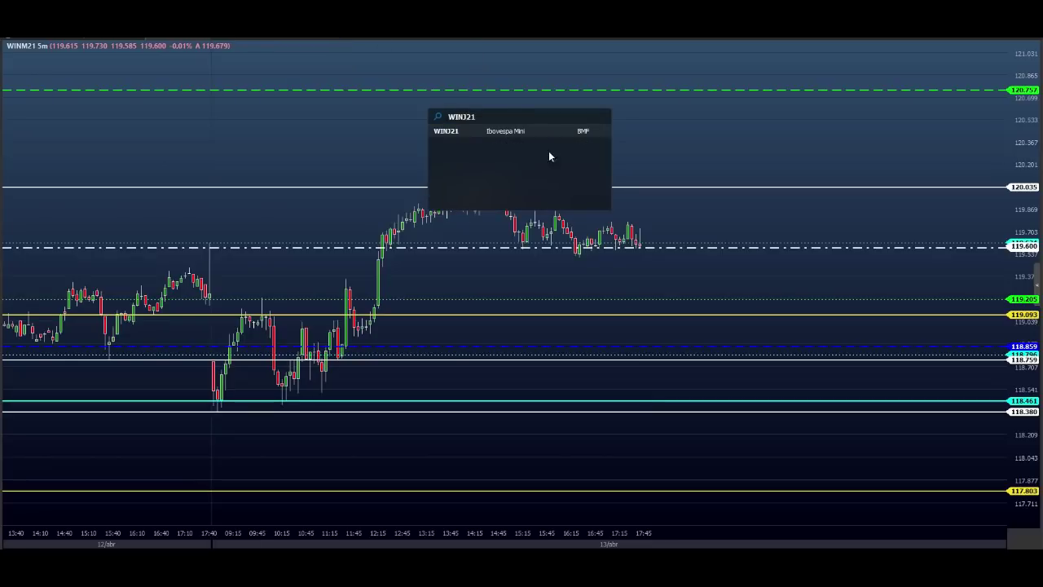
click(490, 131)
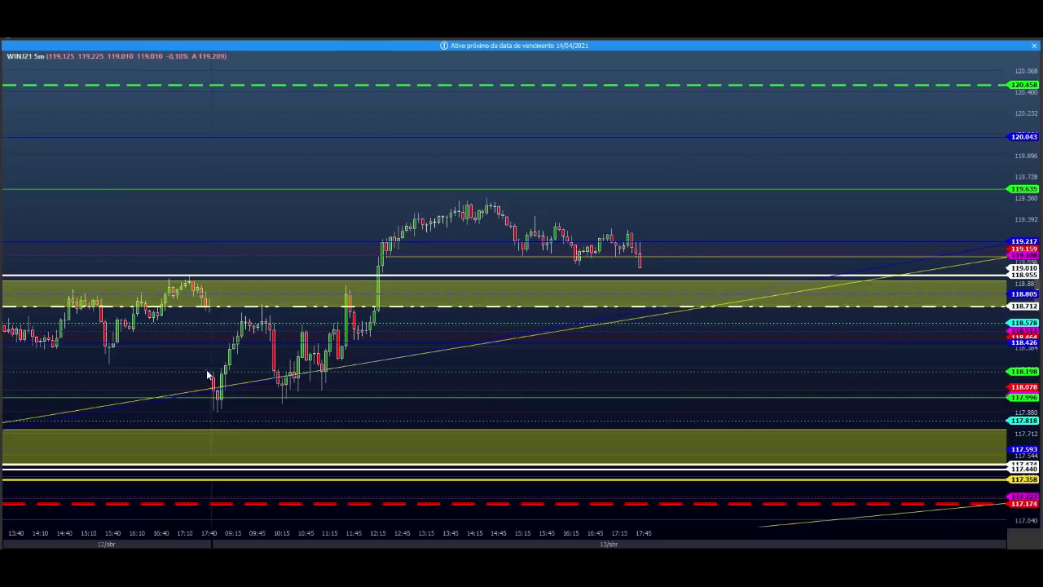
- Mark the 13 April morning's opening low, first highs, decline and second low with red arrows
mouse_move(207, 369)
mouse_down()
mouse_move(213, 400)
mouse_move(235, 397)
mouse_move(222, 393)
mouse_up()
drag(209, 394, 230, 397)
drag(209, 326, 244, 329)
click(267, 358)
click(255, 329)
drag(262, 334, 269, 342)
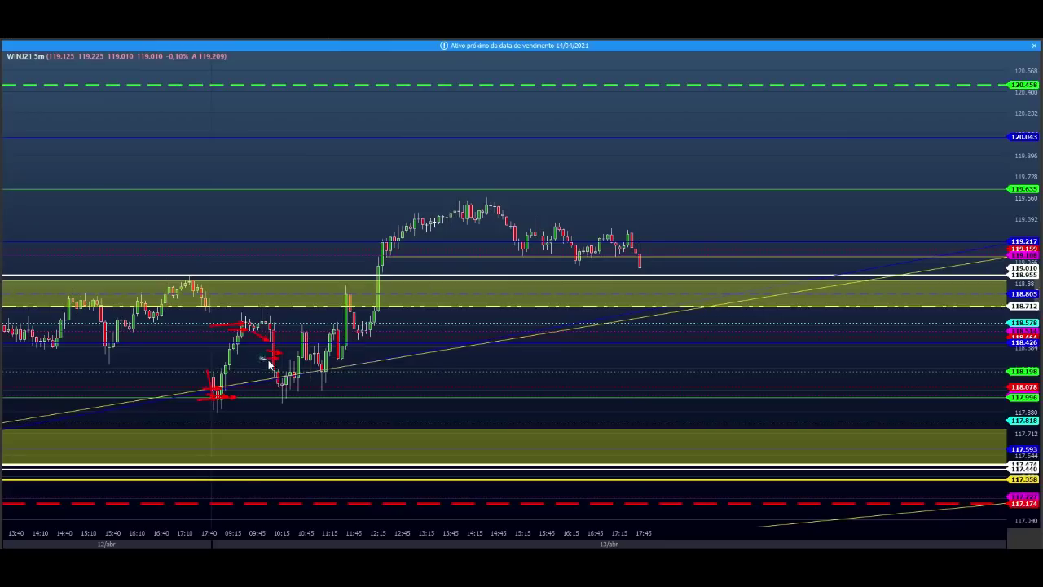
click(265, 360)
click(265, 360)
drag(268, 400, 317, 368)
- Draw a red line along the session highs and red arrows rising to the 120.458 level
drag(665, 109, 691, 80)
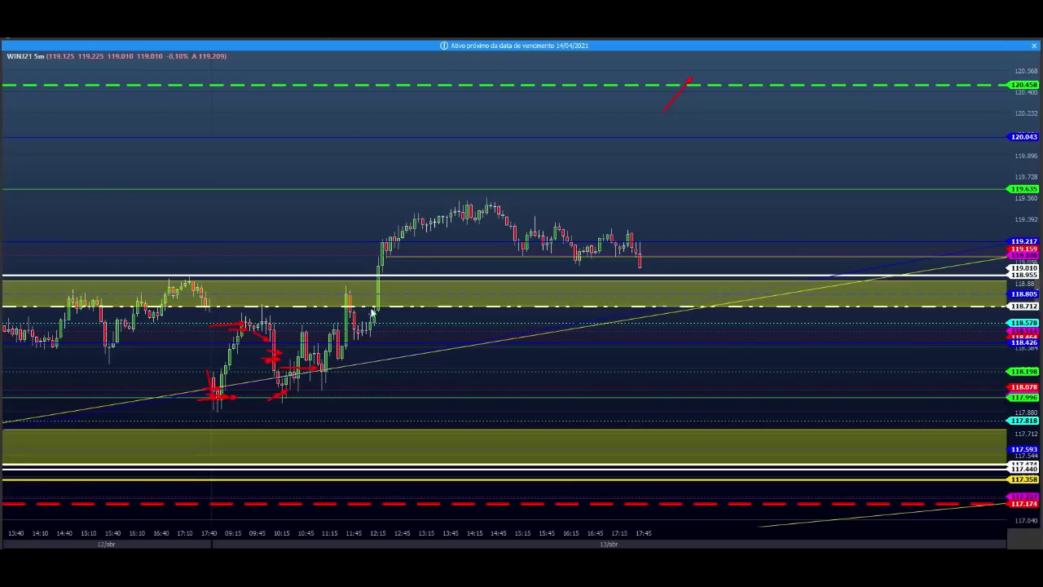
drag(399, 201, 668, 201)
drag(494, 206, 533, 84)
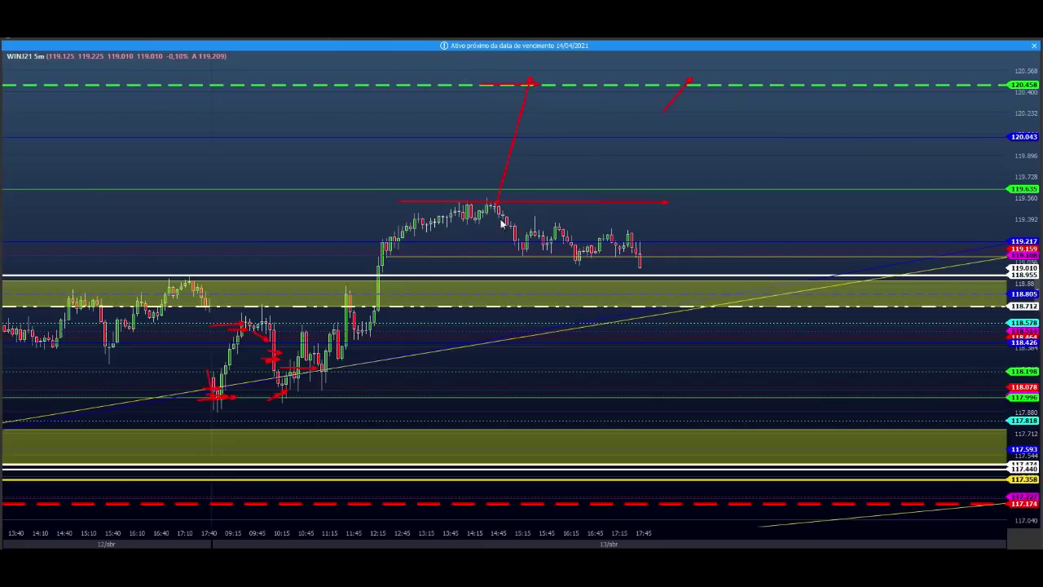
- Draw red arrows along the afternoon support and up to the morning low near 10:15
drag(504, 254, 688, 265)
drag(516, 256, 672, 252)
drag(263, 455, 281, 394)
click(279, 438)
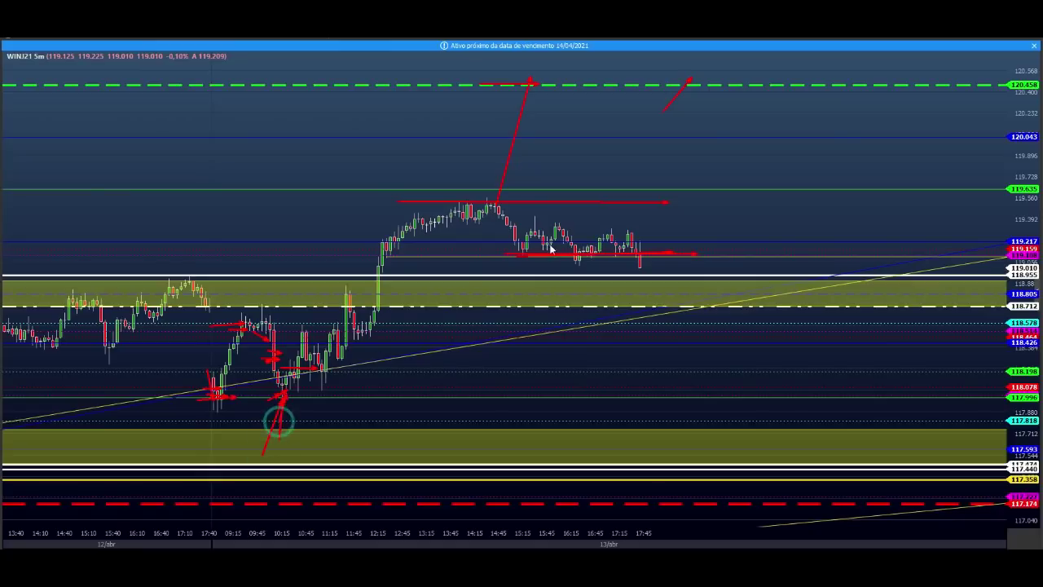
- Project a red arrow from the afternoon support up toward 120.043 and clear all annotations
mouse_move(495, 249)
mouse_down()
mouse_move(693, 253)
mouse_move(690, 128)
mouse_up()
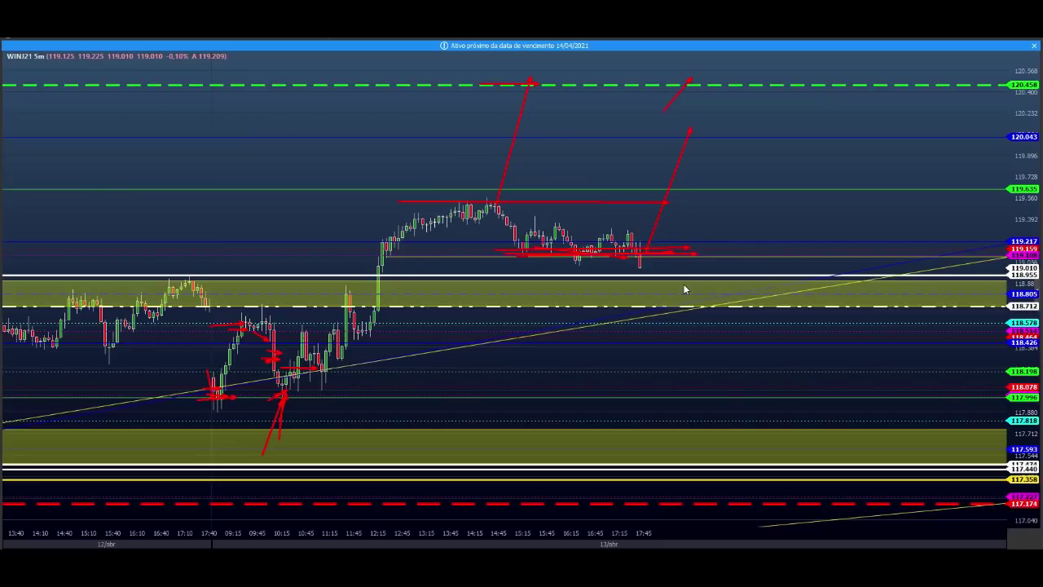
click(463, 259)
click(472, 261)
key(Escape)
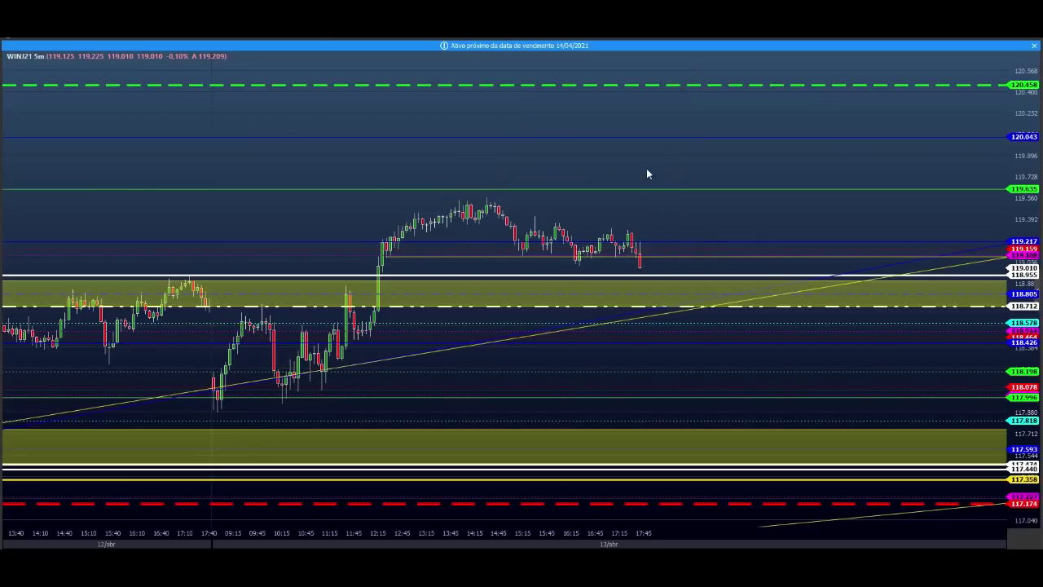
- Move the yellow horizontal line away from the afternoon lows to 119.789 and delete it
drag(528, 257, 556, 169)
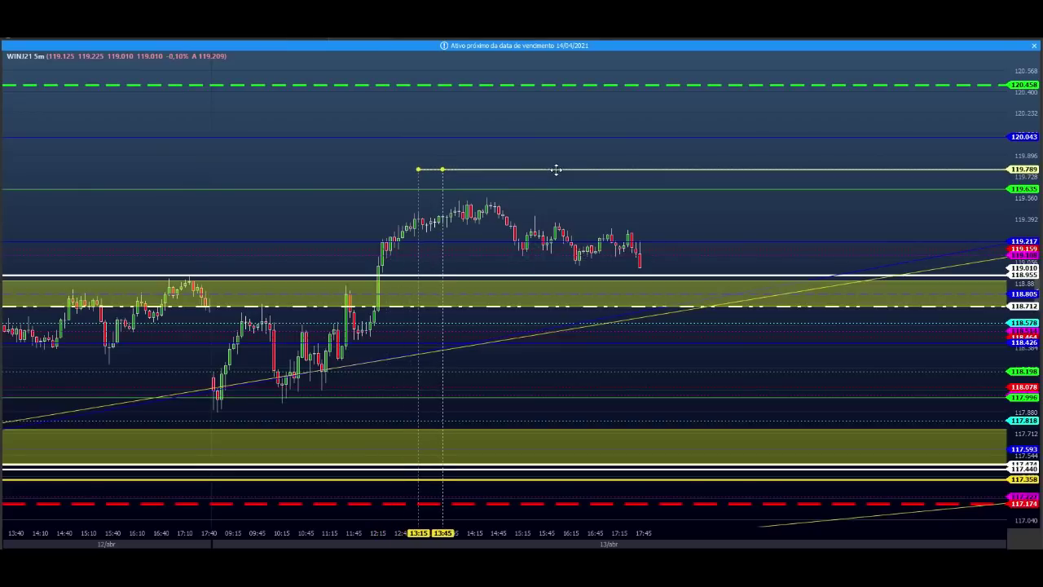
right_click(556, 169)
click(552, 226)
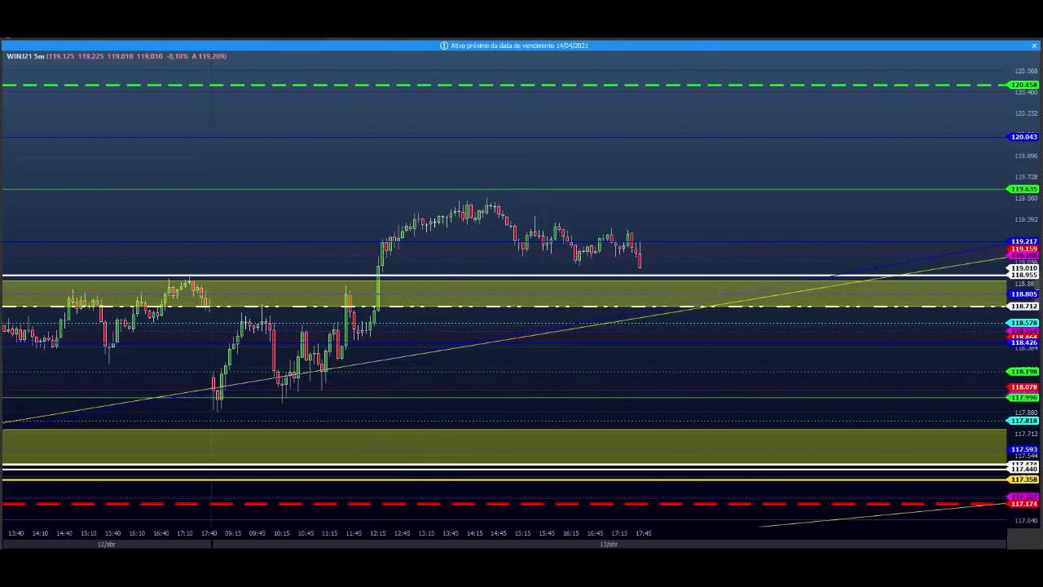
drag(299, 383, 535, 257)
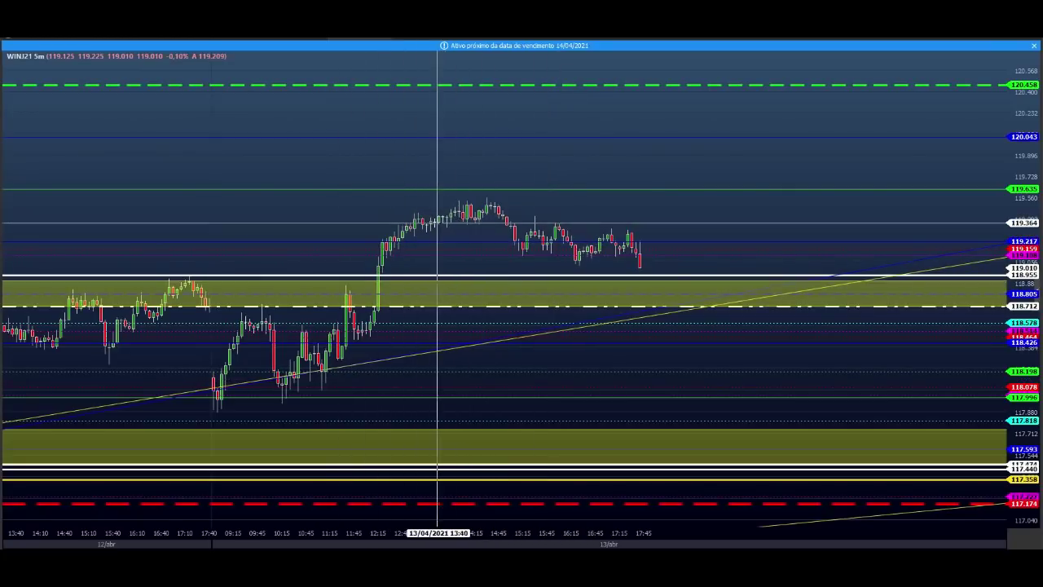
drag(481, 221, 349, 380)
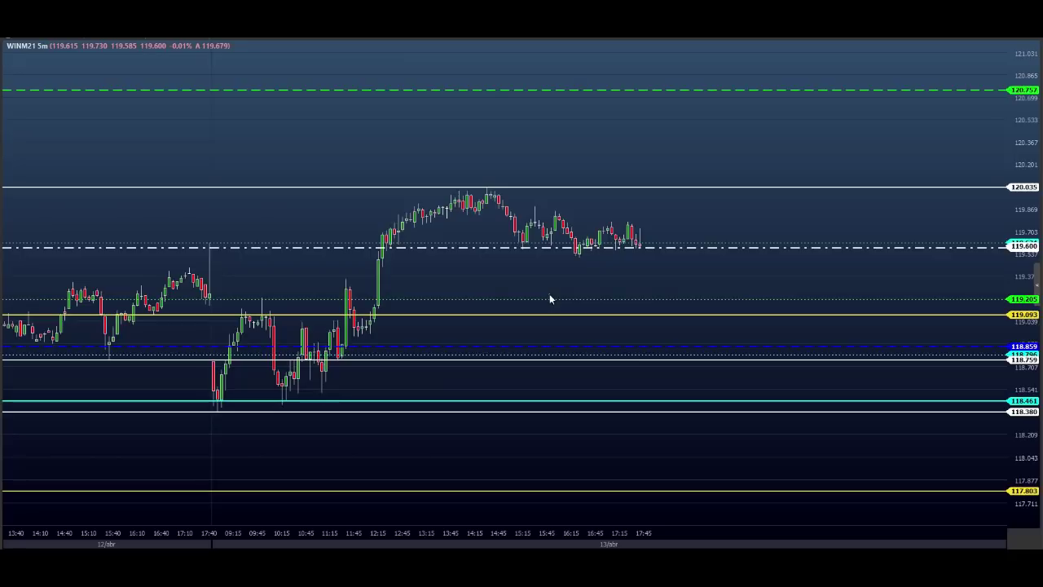
- On the WINM21 chart, draw a red line over the recent highs and a red rising zigzag through 120.035 to 120.757
drag(571, 223, 737, 223)
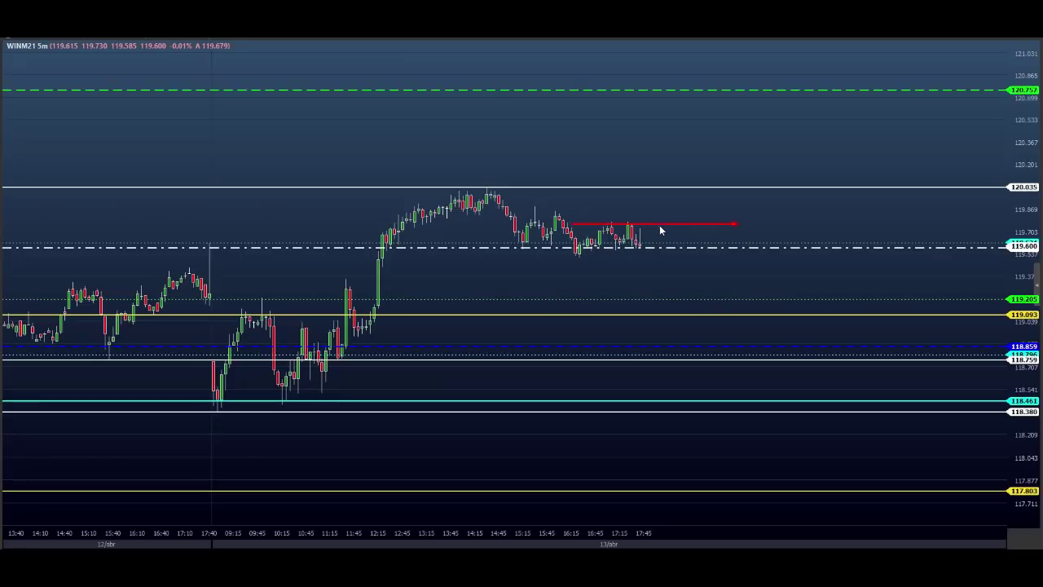
drag(653, 228, 674, 199)
click(683, 180)
click(704, 216)
click(745, 144)
click(770, 175)
drag(812, 82, 814, 77)
mouse_move(814, 78)
mouse_down()
mouse_move(831, 107)
mouse_move(844, 77)
mouse_up()
drag(844, 79, 850, 93)
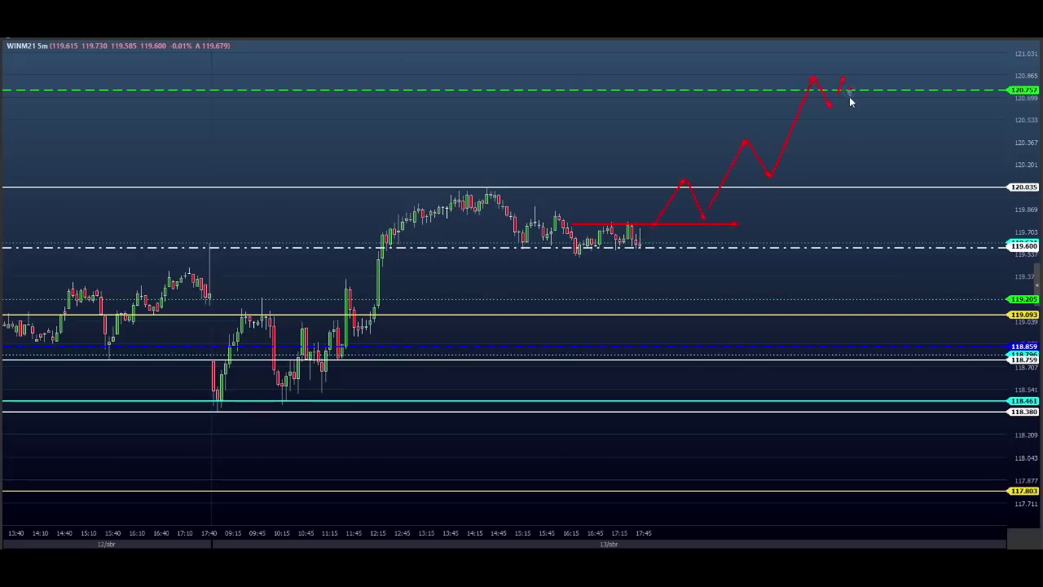
- Draw a red ascending trend line from below the morning lows, extended past the last candles
drag(266, 421, 474, 330)
click(913, 123)
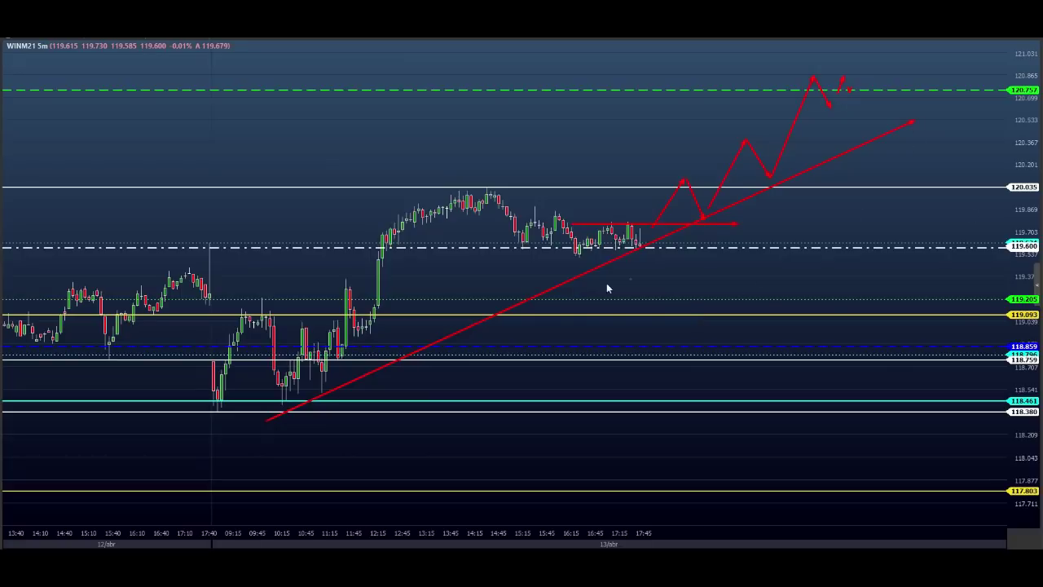
- Draw a green support line at 119.600 and a green zigzag falling from it to just below 119.205
drag(526, 247, 696, 247)
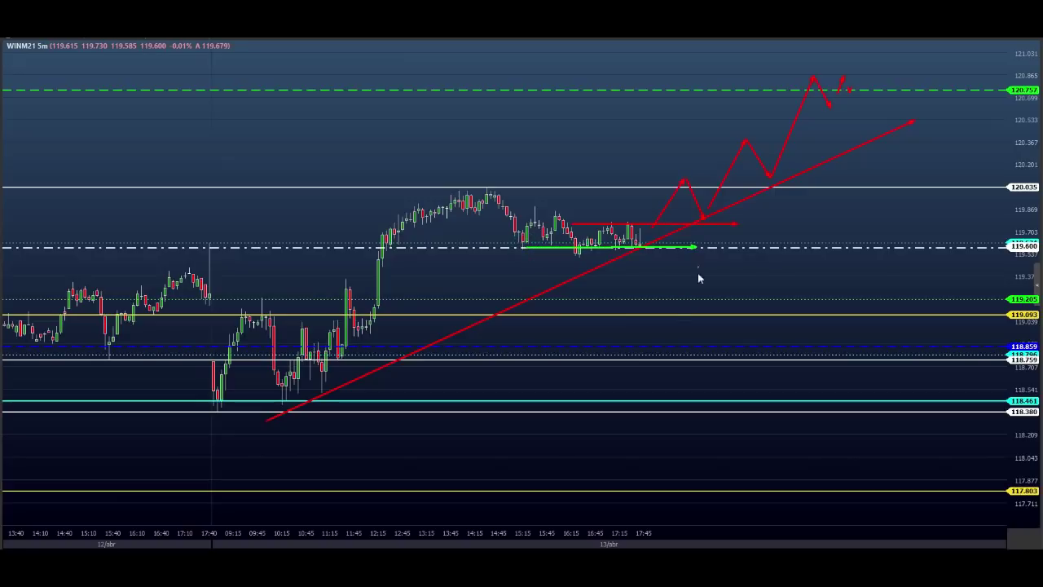
click(645, 246)
click(663, 297)
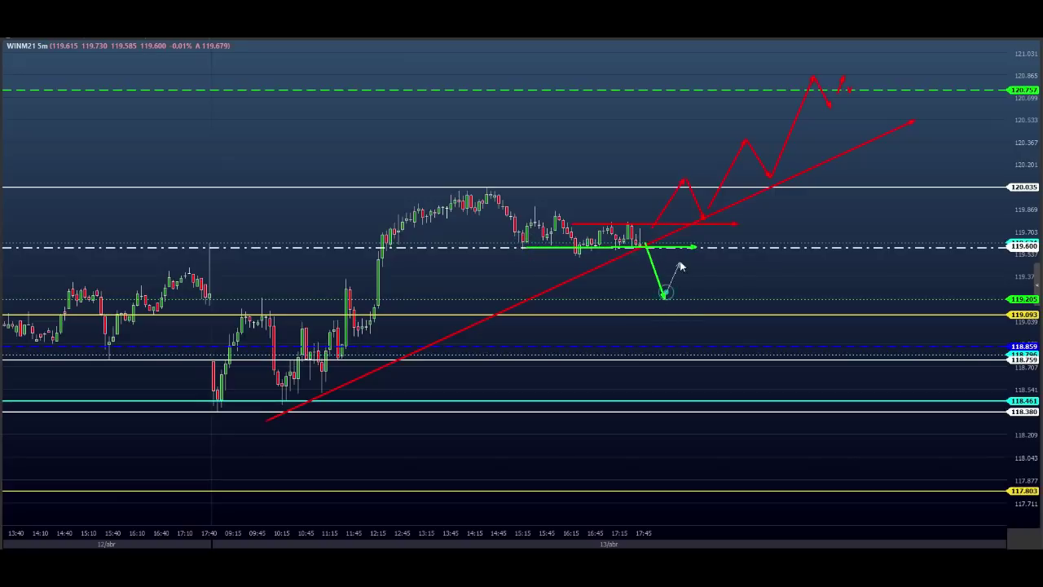
click(687, 244)
click(704, 269)
click(712, 246)
click(731, 306)
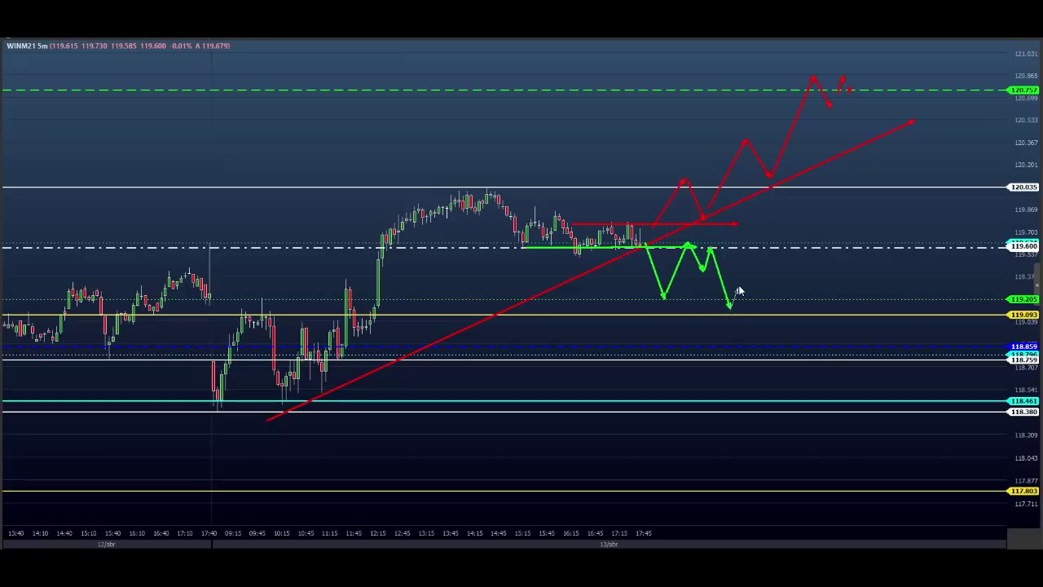
click(743, 280)
- Draw a green line just above 119.600 and a green zigzag rising to 120.035 and returning to 119.600
click(658, 237)
click(759, 238)
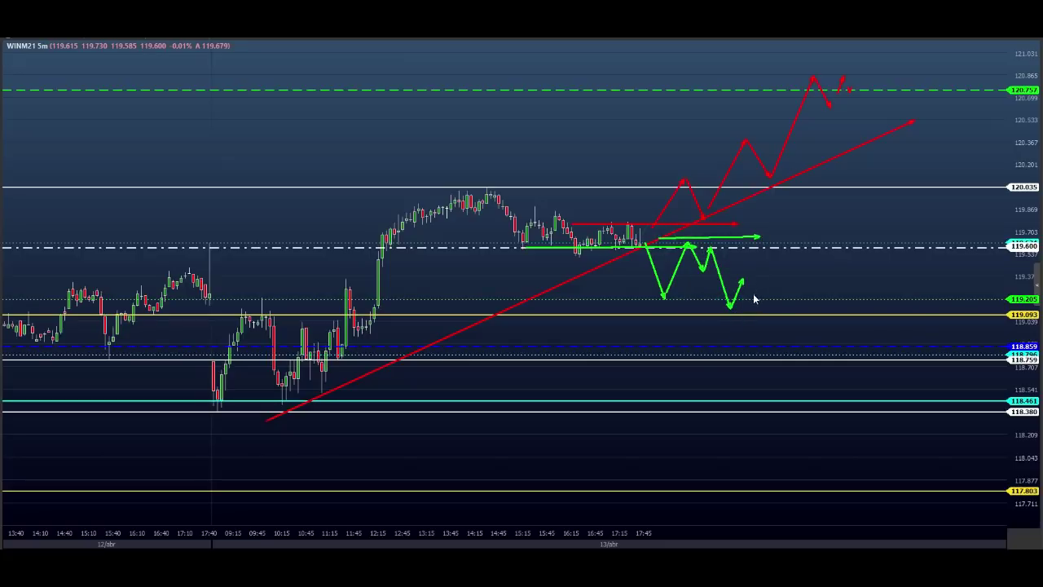
click(714, 244)
click(742, 188)
click(768, 237)
click(780, 196)
click(806, 249)
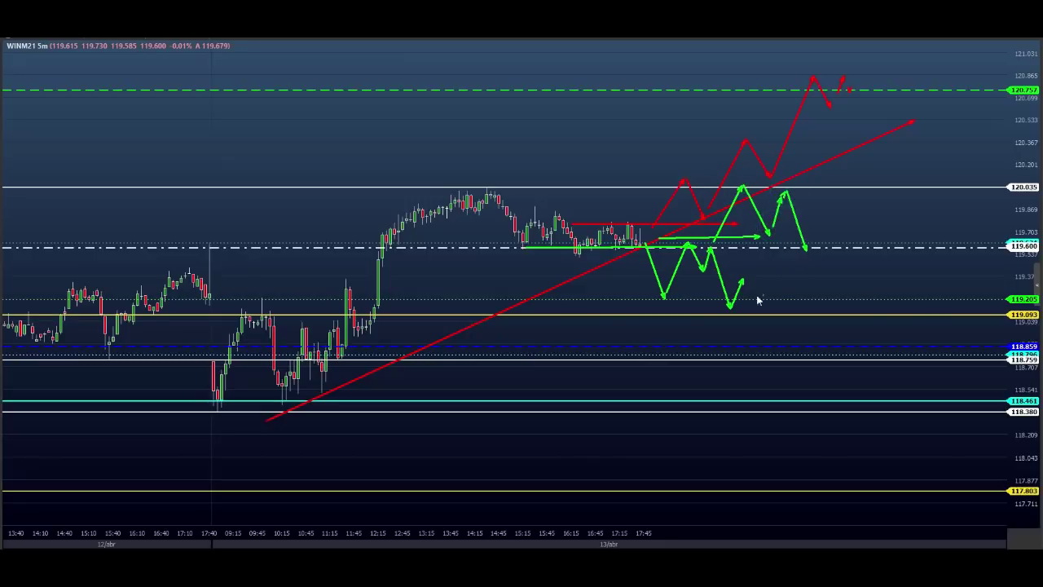
- Extend the green zigzag downward in successive swings from 119.600 to the 118.380 level
click(816, 309)
click(833, 279)
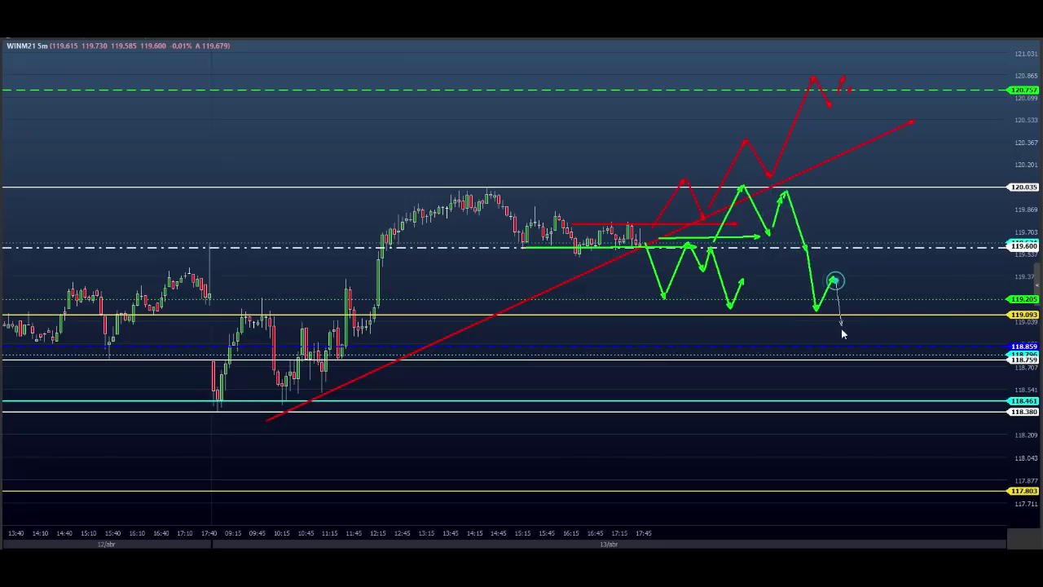
click(850, 363)
click(871, 314)
click(881, 350)
click(902, 294)
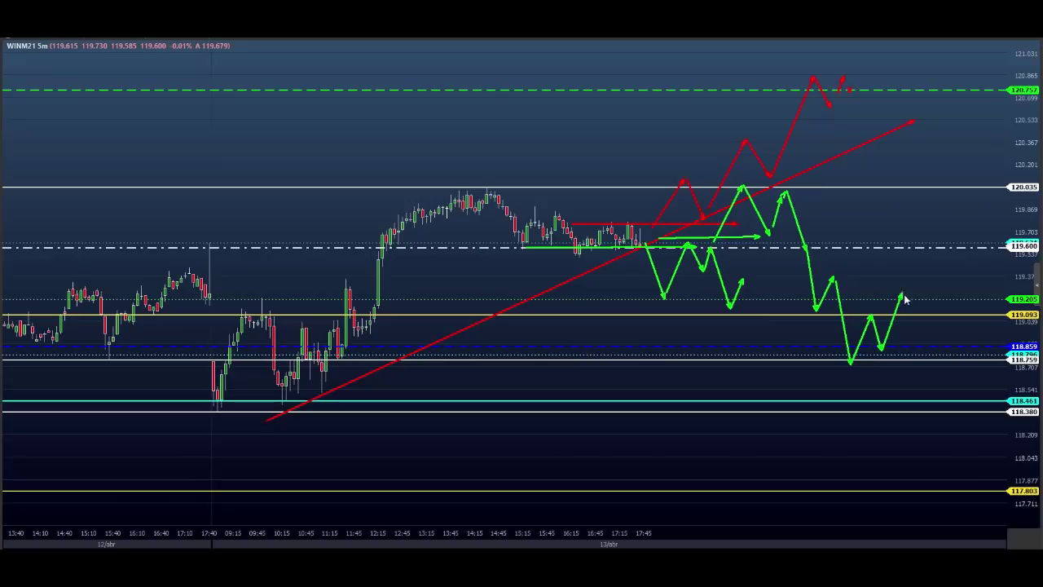
click(917, 391)
click(928, 367)
drag(928, 363, 934, 409)
mouse_move(934, 410)
mouse_down()
mouse_move(946, 394)
mouse_move(953, 410)
mouse_up()
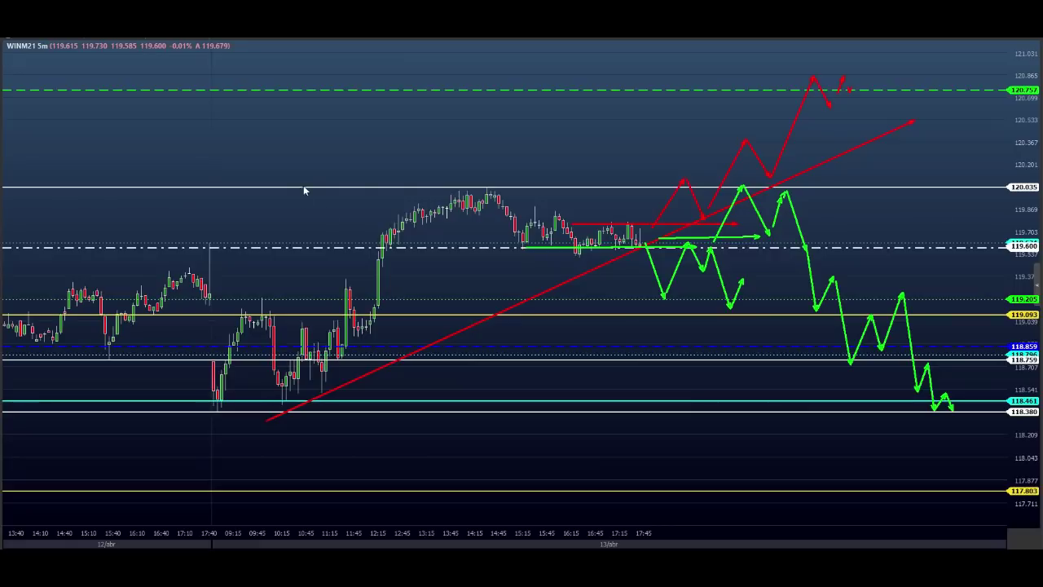
- Highlight the price zones with red bands at 120.035 and 118.380–118.461, and a green band at 119.205
drag(303, 189, 995, 203)
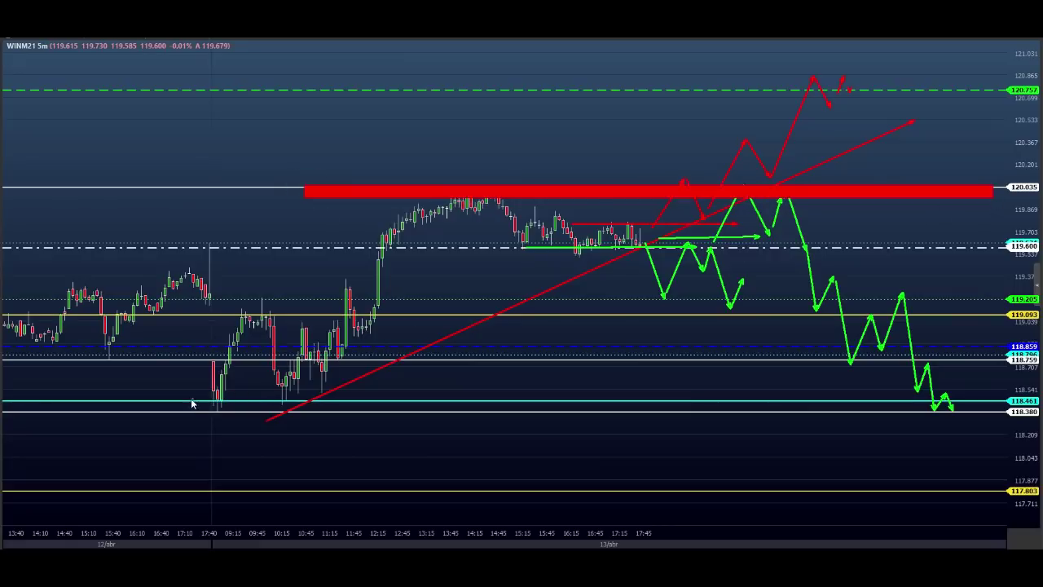
drag(191, 399, 1041, 415)
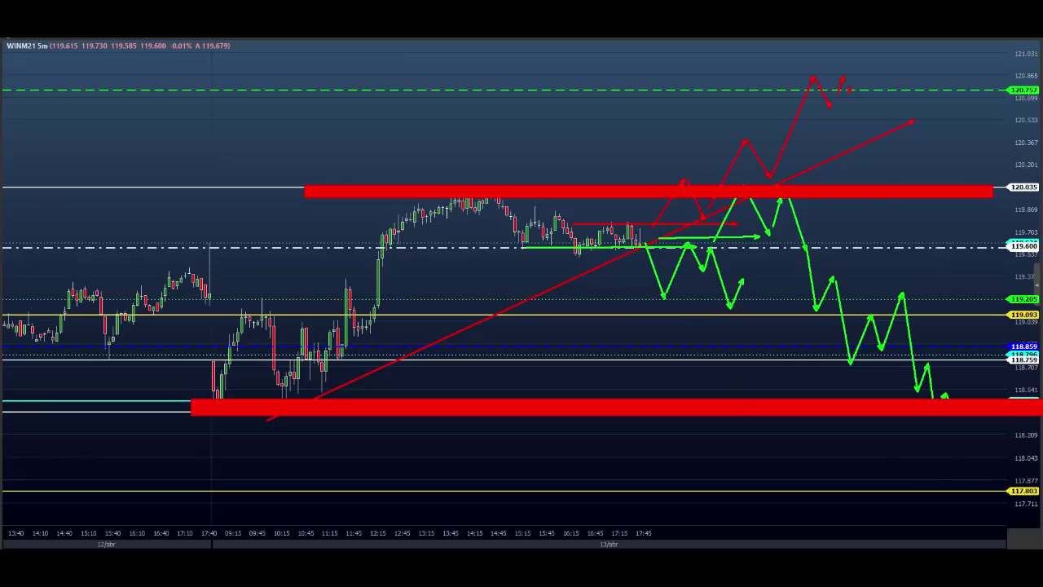
drag(575, 300, 962, 303)
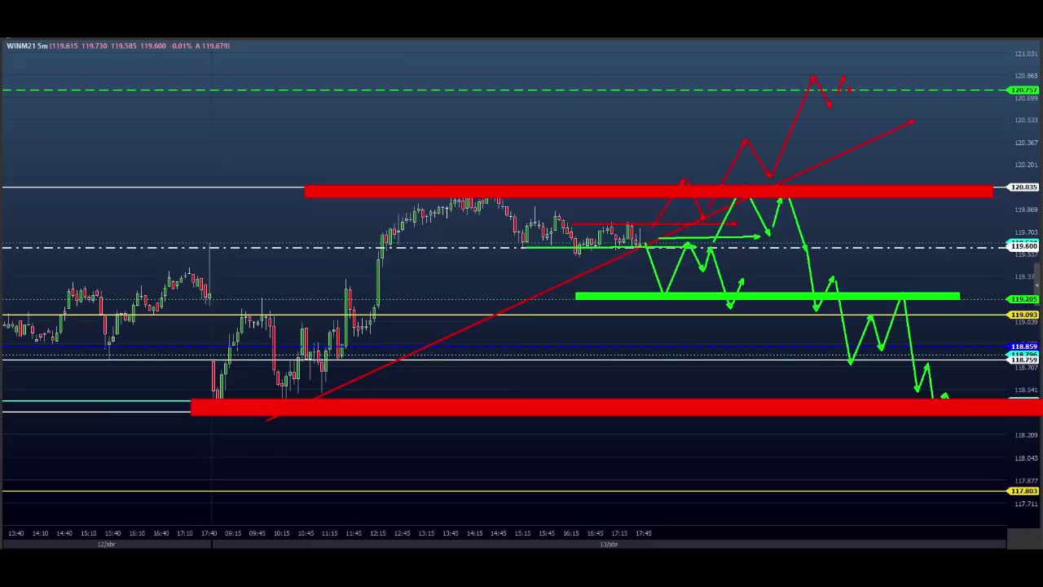
- Draw a yellow zigzag rising from the 119.205 zone through 120.035 to just above 120.757, ending with a pullback and rebound
click(743, 287)
click(769, 196)
click(789, 222)
click(812, 171)
click(837, 206)
click(897, 67)
click(916, 106)
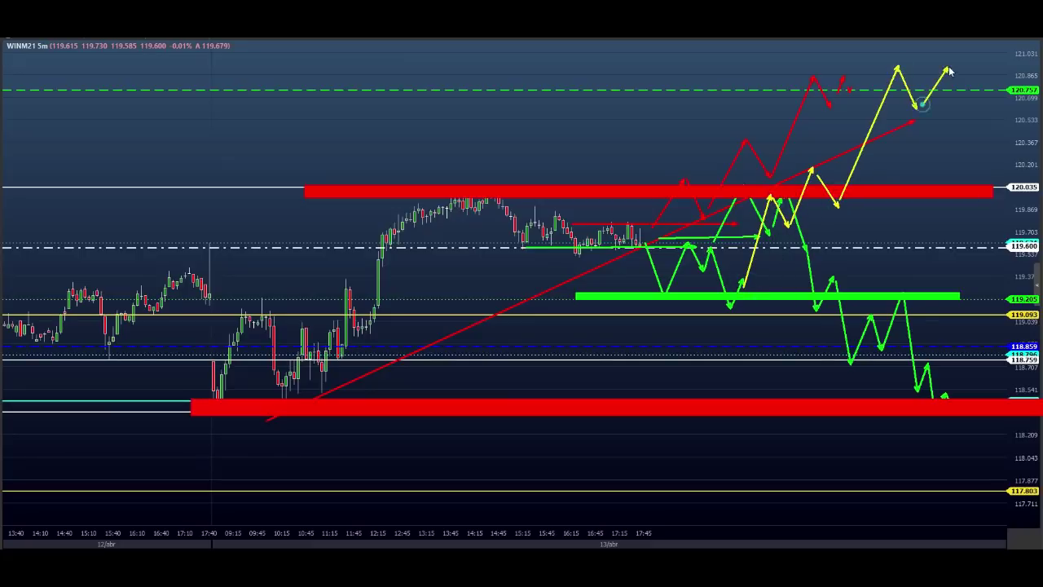
double_click(947, 69)
- Mark the yellow scenario's key points near 120.757, 119.205 and the first red peak with short arrows, and clear all annotations
drag(903, 96, 933, 101)
drag(678, 298, 683, 293)
drag(751, 138, 846, 148)
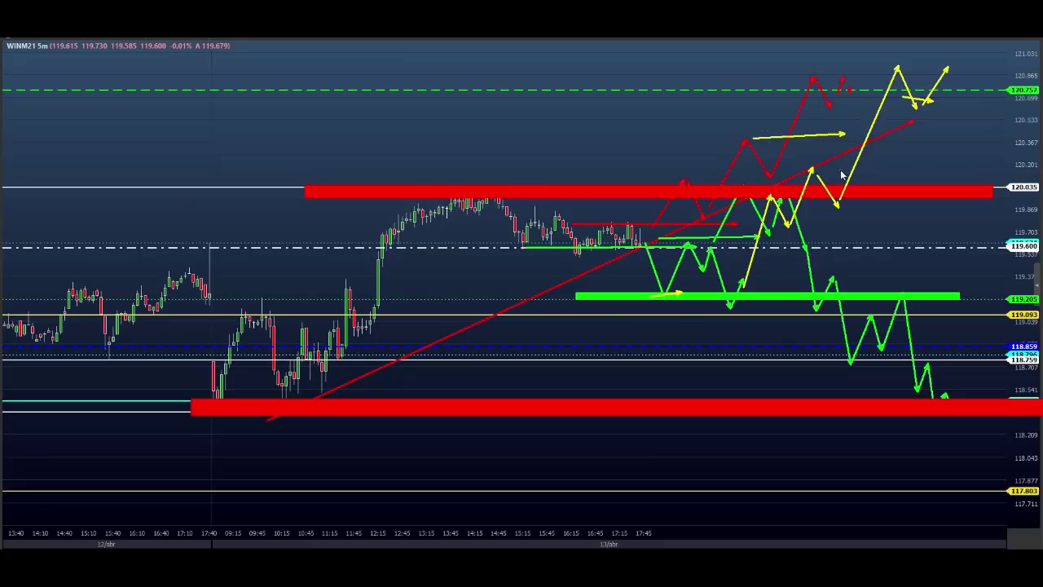
drag(804, 85, 867, 98)
key(Escape)
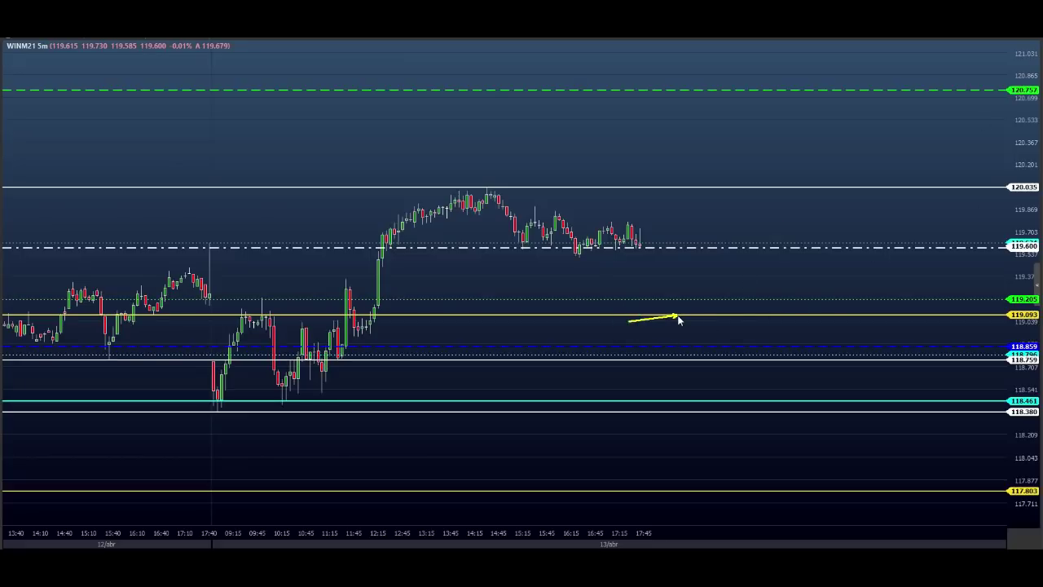
- Draw a yellow zigzag falling in successive swings from 119.093 through 118.380 to below 117.803, ending with a small rebound
mouse_move(687, 314)
mouse_down()
mouse_move(703, 296)
mouse_move(725, 358)
mouse_move(752, 320)
mouse_move(771, 380)
mouse_move(799, 322)
mouse_up()
drag(799, 322, 805, 423)
drag(805, 422, 819, 383)
drag(819, 383, 830, 399)
drag(830, 399, 862, 316)
mouse_move(862, 316)
mouse_down()
mouse_move(878, 361)
mouse_move(884, 334)
mouse_up()
mouse_move(885, 334)
mouse_down()
mouse_move(900, 399)
mouse_move(895, 516)
mouse_up()
drag(894, 516, 910, 474)
drag(910, 475, 938, 489)
- Mark the 117.803 level and the two lows near 118.380 with yellow arrows, clear the drawings and switch to the WDOK21 chart
drag(863, 493, 947, 496)
drag(205, 443, 243, 416)
drag(255, 431, 282, 409)
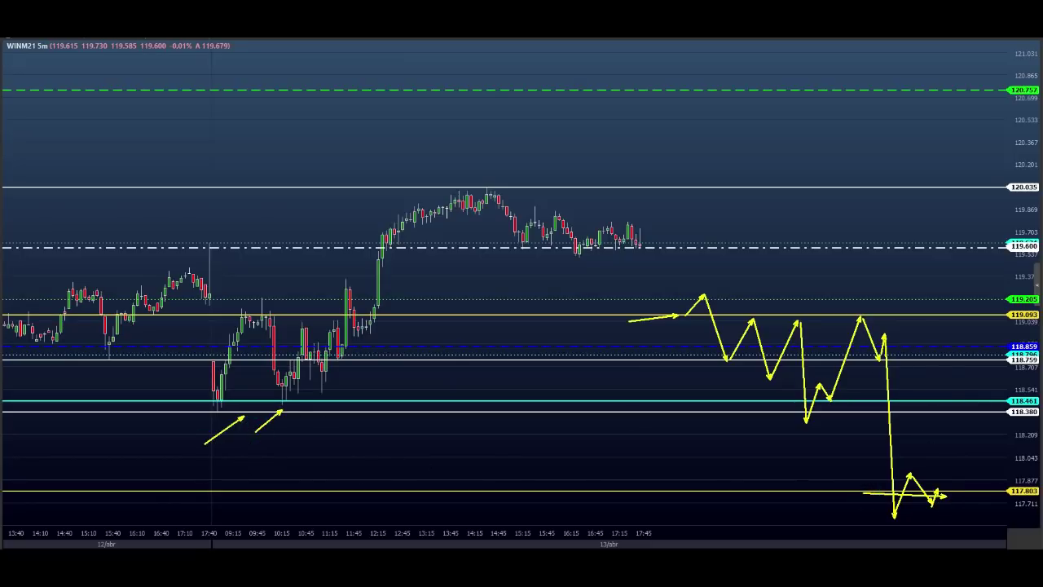
key(Escape)
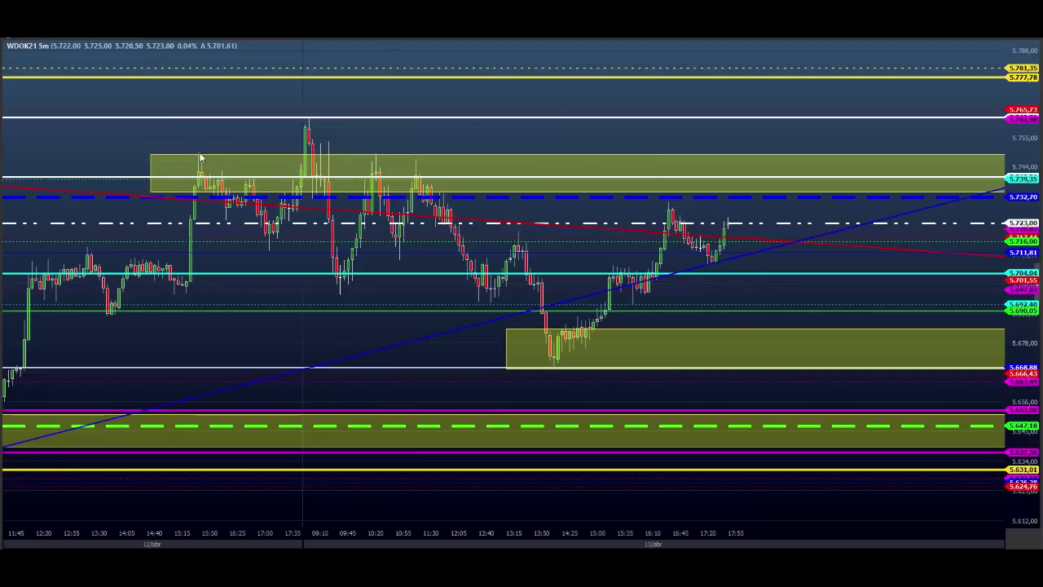
- Draw a green falling line from the 12/abr peak and arrows up to the 13/abr opening high, and clear them
mouse_move(200, 155)
mouse_down()
mouse_move(275, 187)
mouse_move(334, 195)
mouse_up()
click(283, 173)
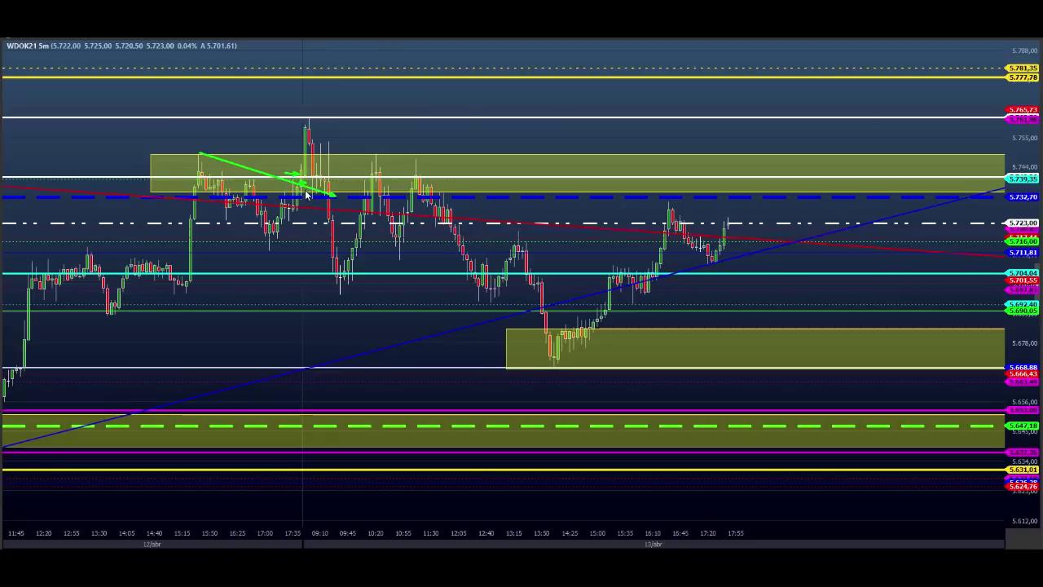
click(282, 122)
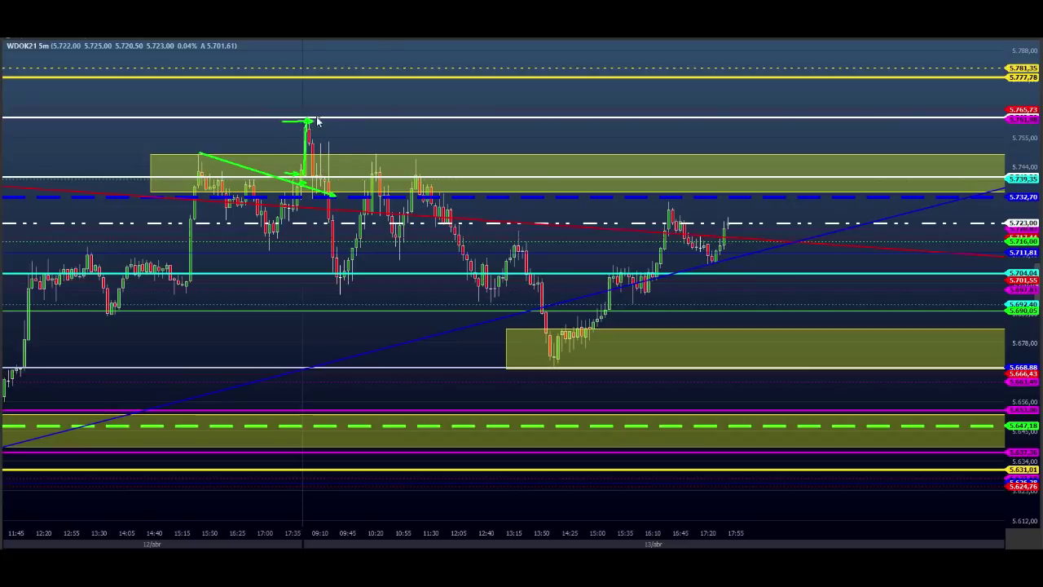
click(307, 119)
key(Escape)
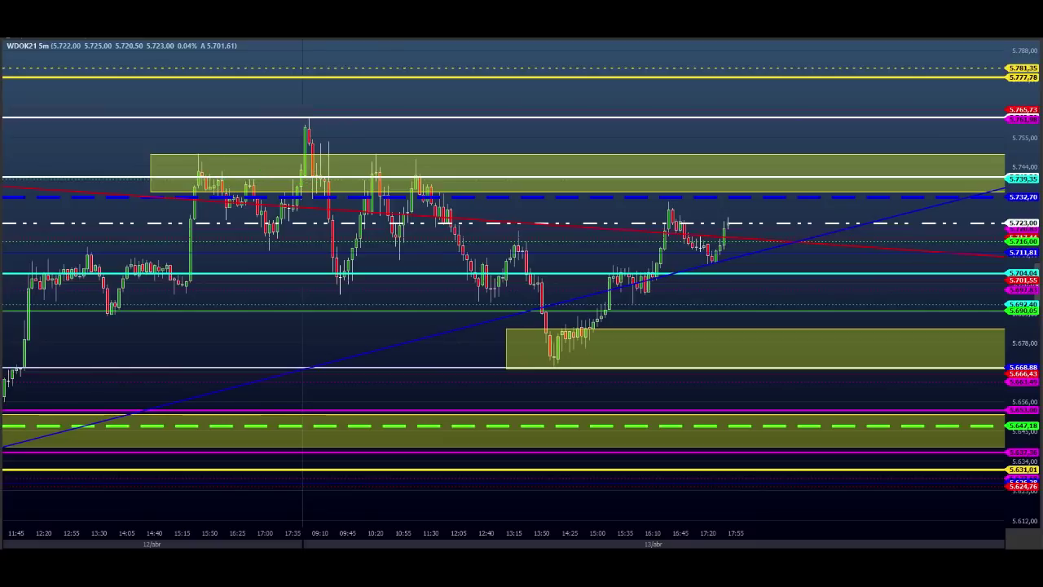
- Mark the 13/abr opening spike, its high and the upper yellow zone's edges with green arrows, and clear them
click(299, 188)
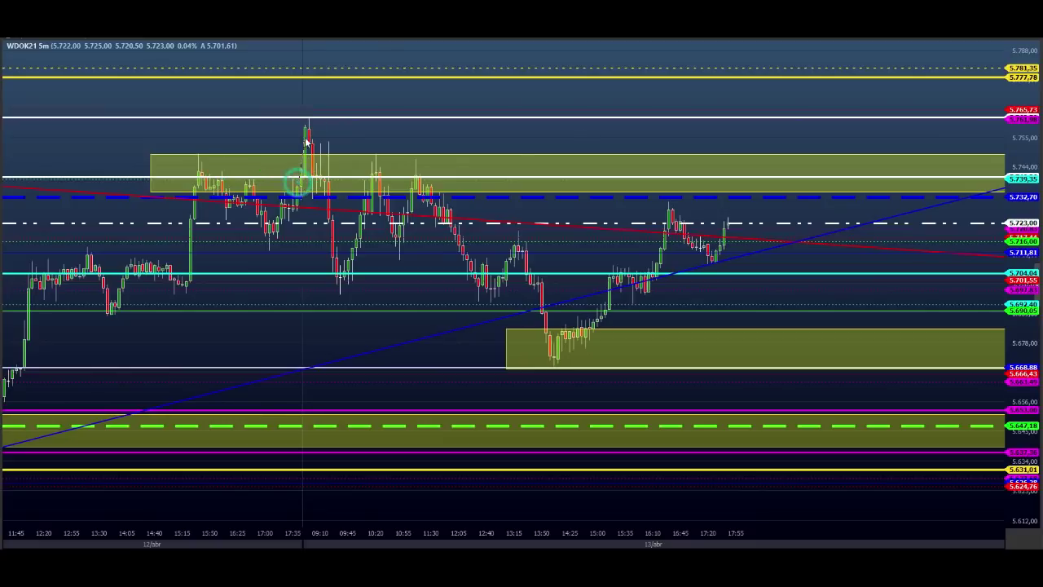
click(280, 120)
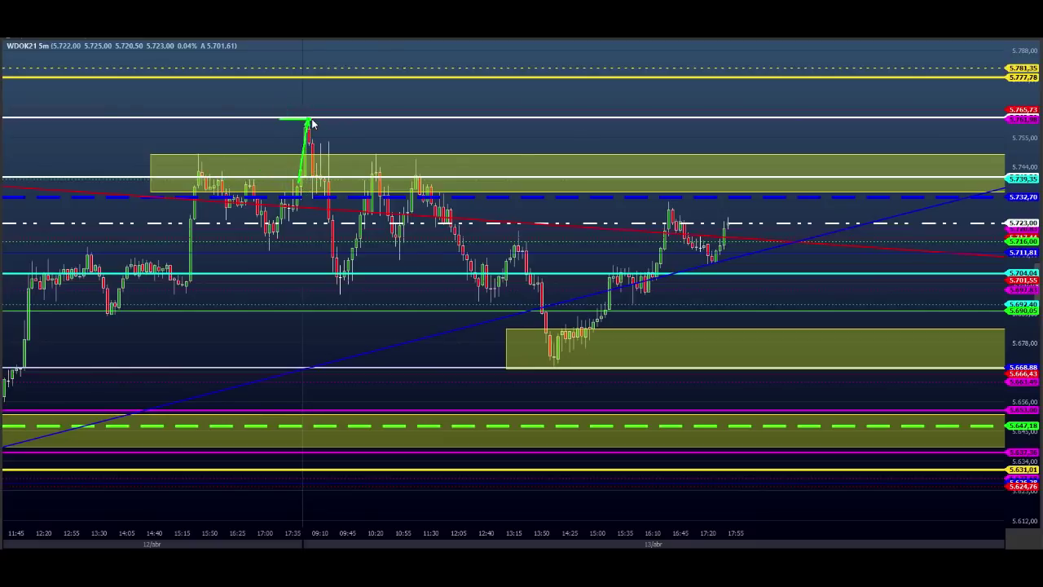
click(321, 121)
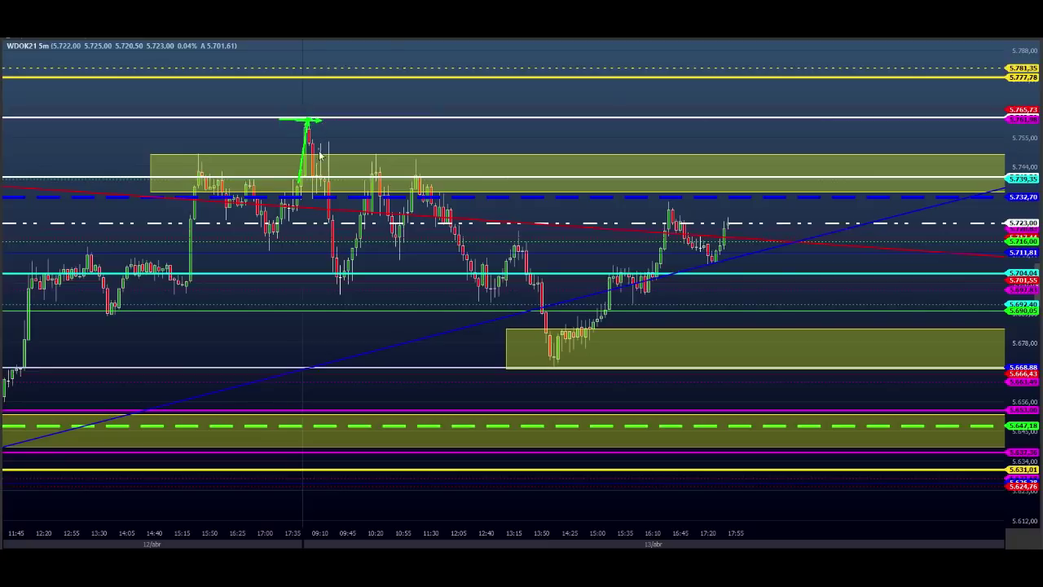
click(292, 107)
drag(290, 109, 332, 105)
mouse_move(301, 194)
mouse_down()
mouse_move(335, 193)
mouse_move(327, 203)
mouse_up()
click(312, 194)
drag(321, 155, 354, 156)
key(Escape)
- Draw short green arrows at the upper yellow zone's two edges, above the opening high and just below 5.732,70
drag(311, 155, 336, 155)
drag(303, 193, 330, 192)
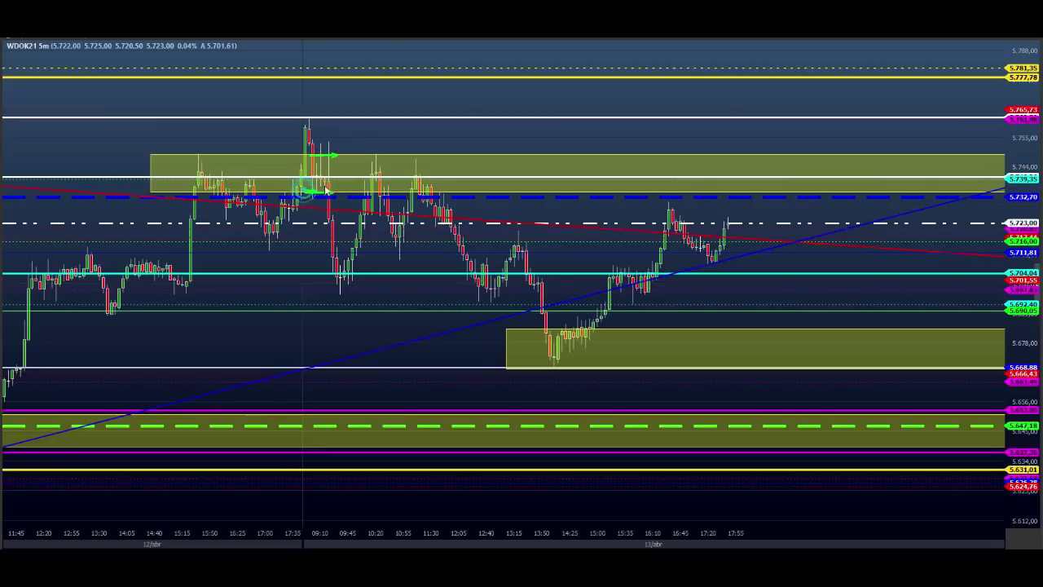
drag(312, 152, 345, 113)
drag(306, 204, 349, 202)
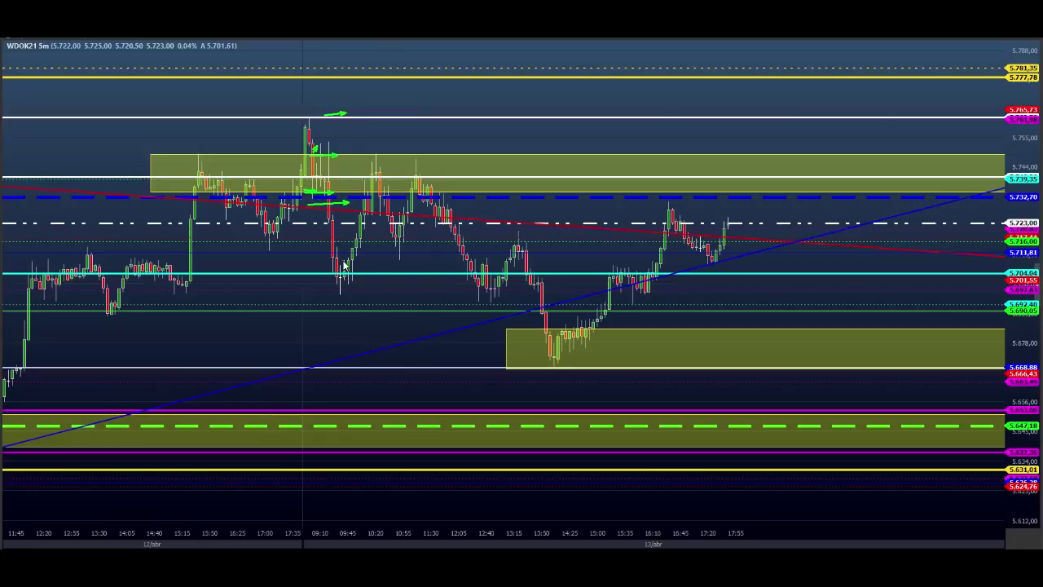
- Trace the drop to 5.704,04 and the two rebounds into the upper yellow zone with green arrows, and clear them
drag(305, 247, 328, 238)
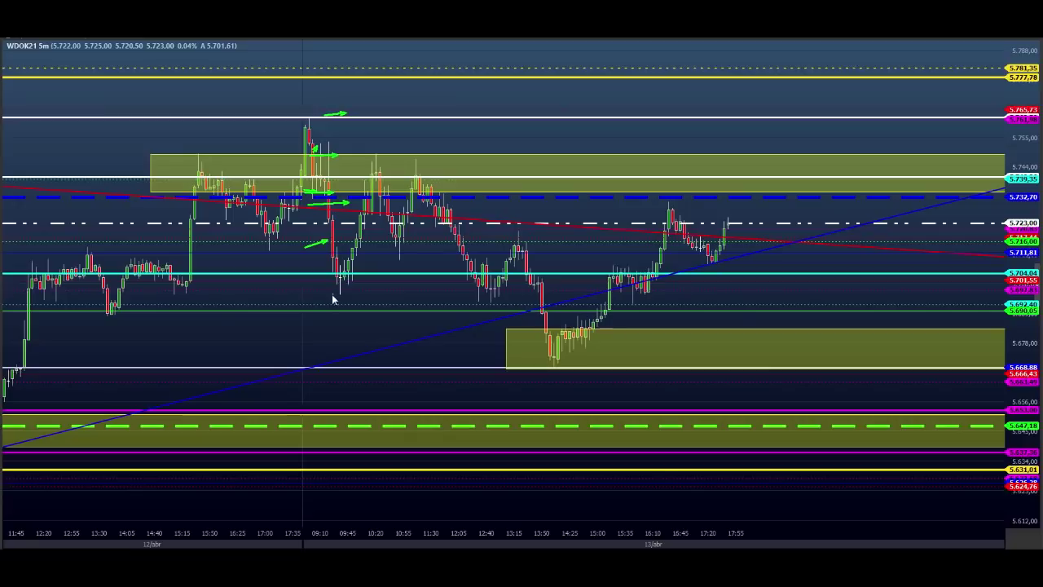
drag(325, 287, 341, 281)
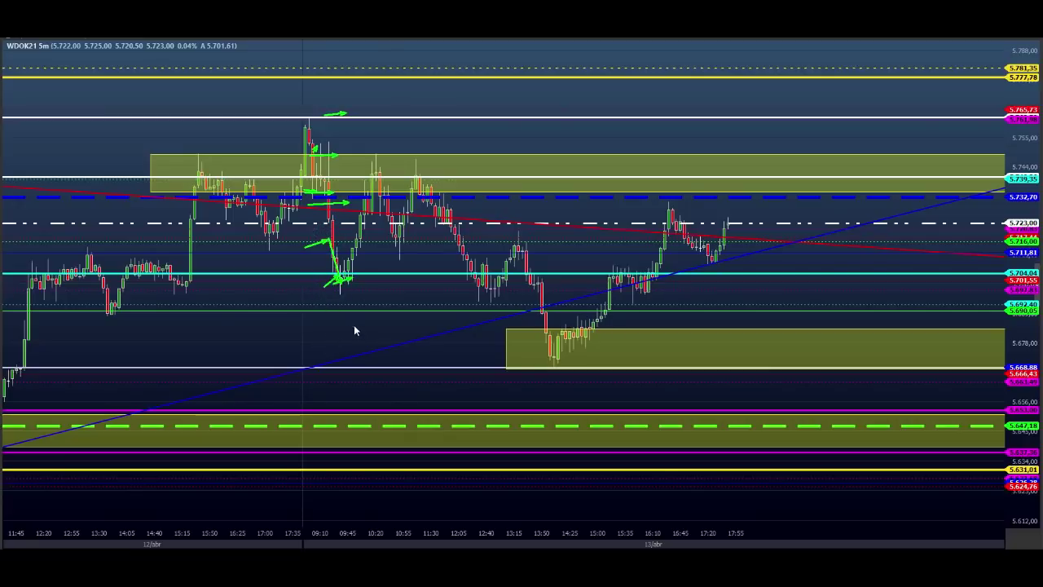
mouse_move(333, 256)
mouse_down()
mouse_move(349, 261)
mouse_move(371, 173)
mouse_move(392, 174)
mouse_move(363, 193)
mouse_up()
mouse_move(368, 196)
mouse_down()
mouse_move(386, 193)
mouse_move(400, 251)
mouse_move(416, 168)
mouse_up()
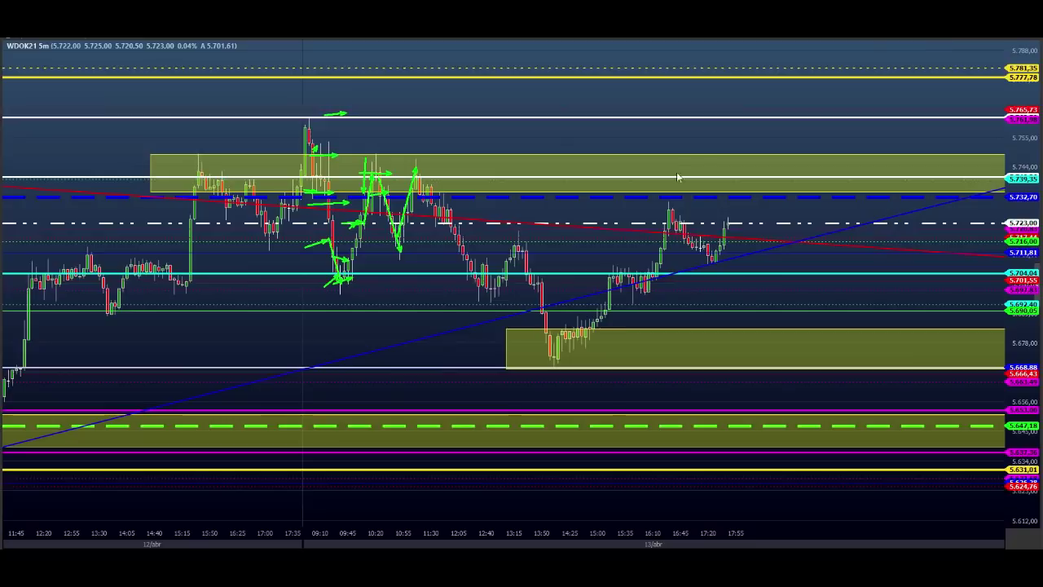
key(Escape)
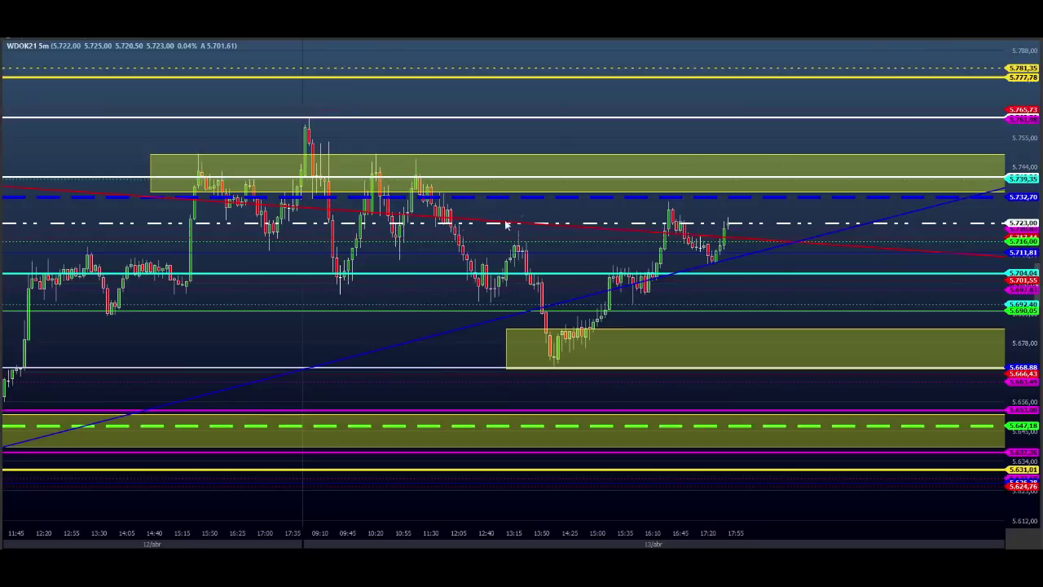
- Draw a green line at 5.716,00 and green arrows around the 11:00 peak at 5.739,35, the upper zone's edges and 5.723,00
drag(355, 243, 538, 242)
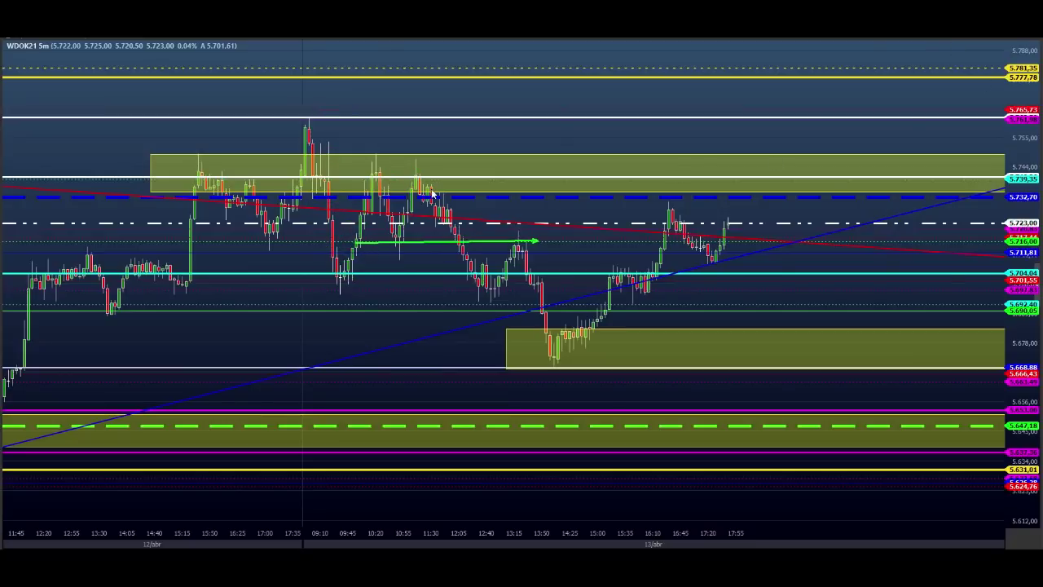
drag(399, 180, 437, 181)
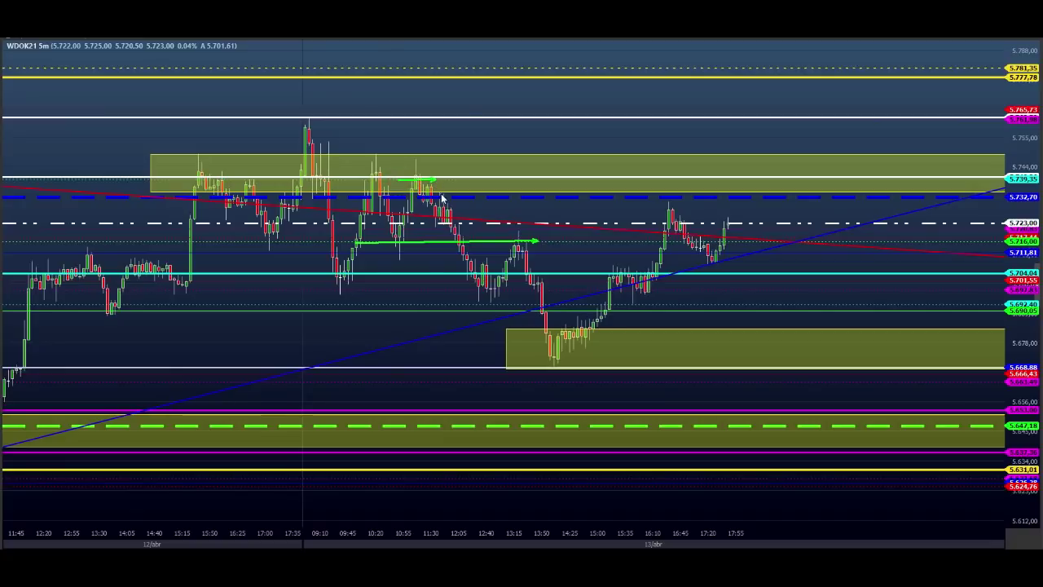
mouse_move(413, 154)
mouse_down()
mouse_move(443, 154)
mouse_move(458, 106)
mouse_move(451, 157)
mouse_up()
drag(418, 192, 438, 192)
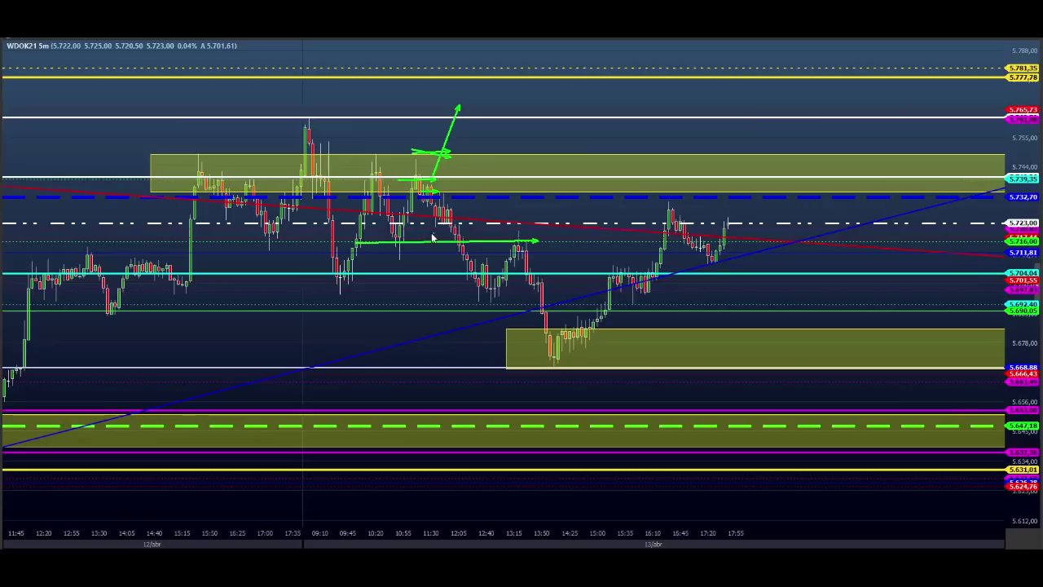
drag(422, 233, 485, 226)
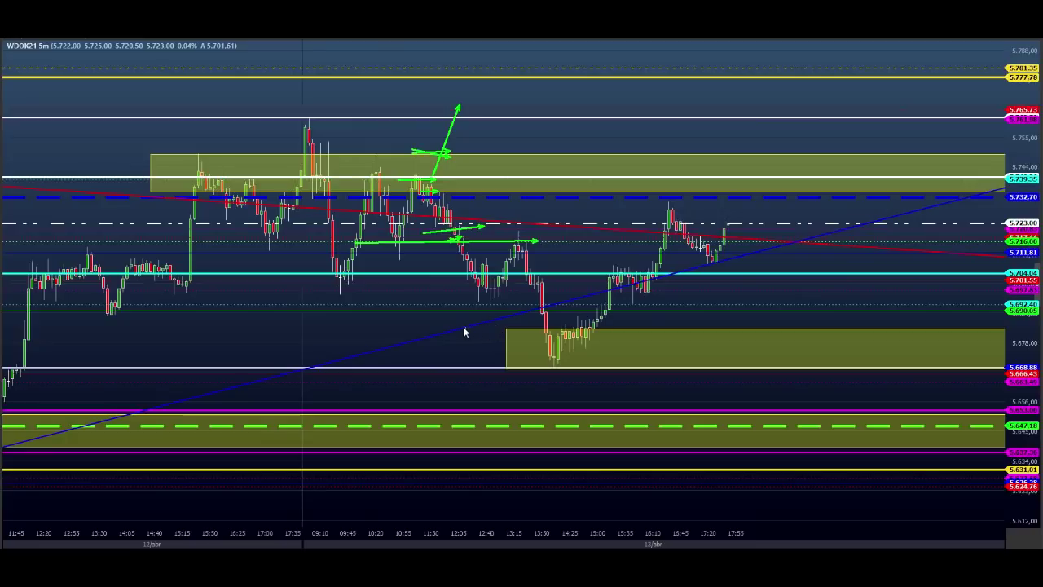
- Draw thick red lines along the lower yellow zone's upper edge and just below 5.690,05, and clear all annotations
mouse_move(451, 326)
mouse_down()
mouse_move(687, 332)
mouse_move(678, 329)
mouse_up()
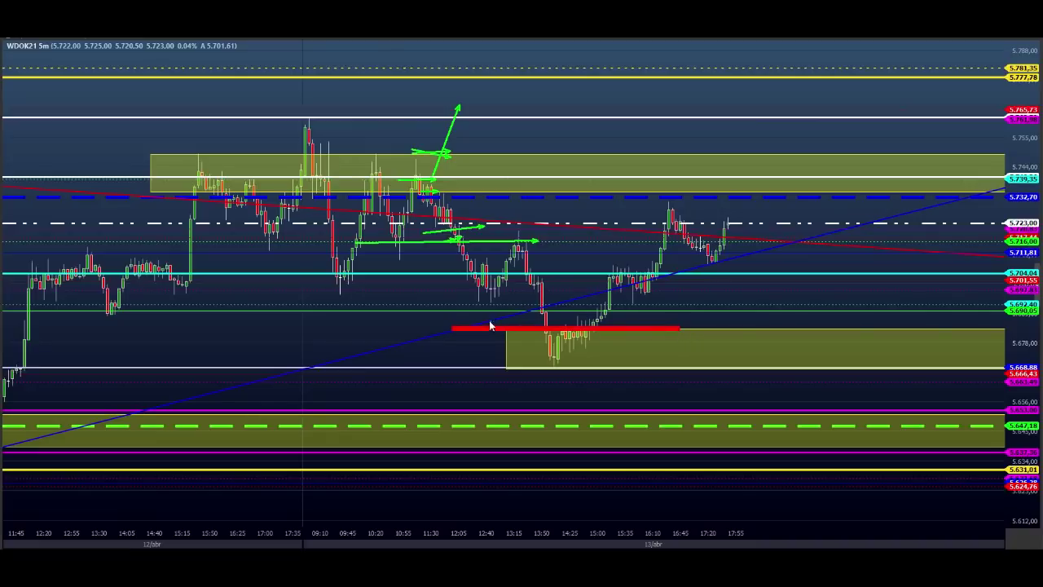
drag(484, 313, 652, 320)
drag(517, 316, 629, 321)
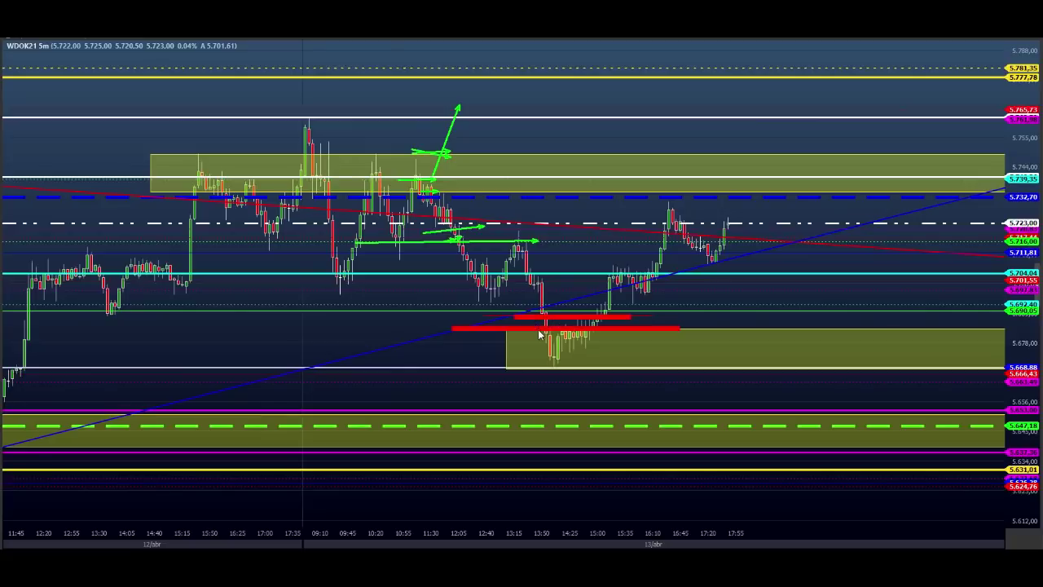
key(Escape)
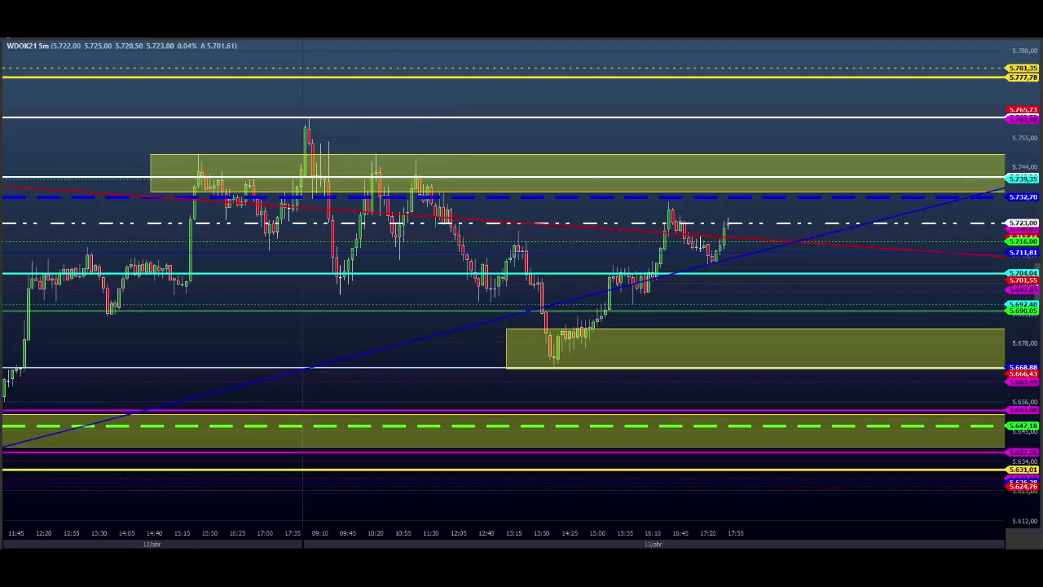
- Draw yellow arrows across the upper part of the lower yellow zone, at 5.692,40 and around the 13:50 breakdown candles
drag(496, 339, 679, 338)
drag(526, 329, 542, 339)
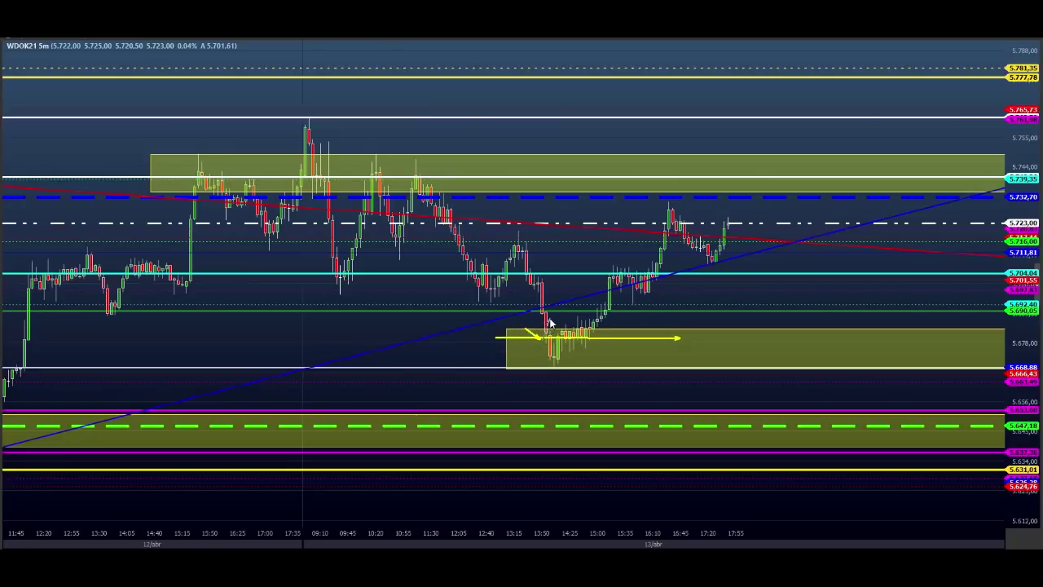
mouse_move(478, 303)
mouse_down()
mouse_move(566, 304)
mouse_move(547, 323)
mouse_move(557, 324)
mouse_up()
click(545, 318)
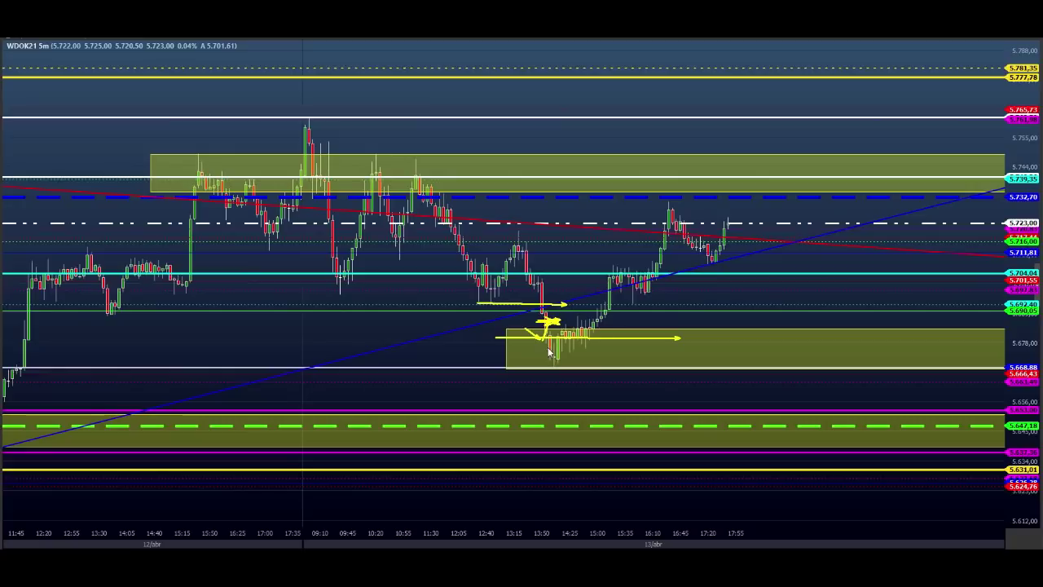
click(542, 323)
click(543, 339)
- Mark the fall to the 5.668,88 low and the rally to 5.704,04 with yellow arrows, and clear all annotations
mouse_move(496, 340)
mouse_down()
mouse_move(550, 339)
mouse_move(554, 366)
mouse_up()
drag(549, 322, 621, 324)
mouse_move(528, 376)
mouse_down()
mouse_move(568, 376)
mouse_move(560, 405)
mouse_move(574, 380)
mouse_up()
drag(605, 307, 626, 268)
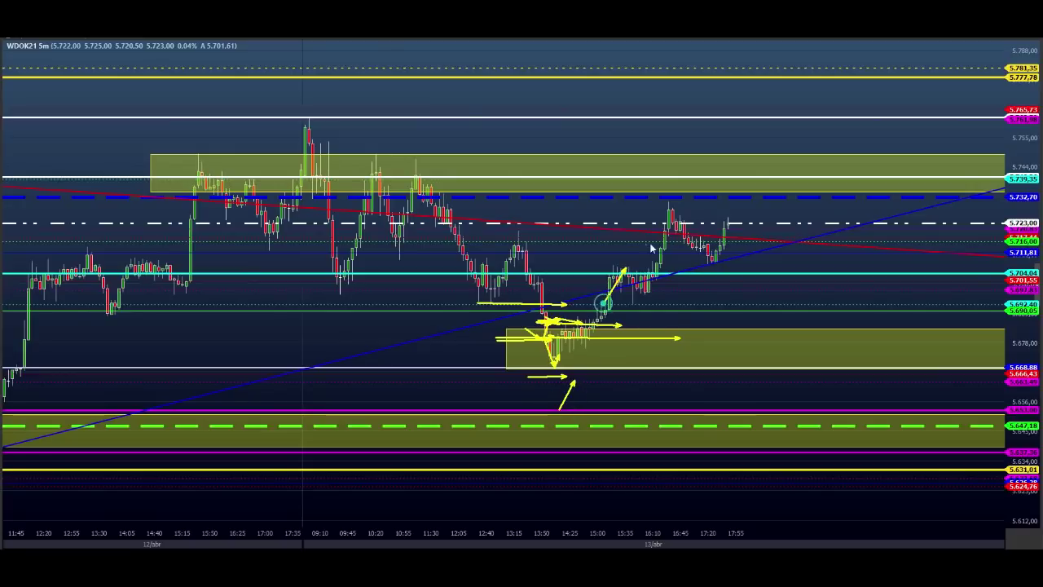
key(Escape)
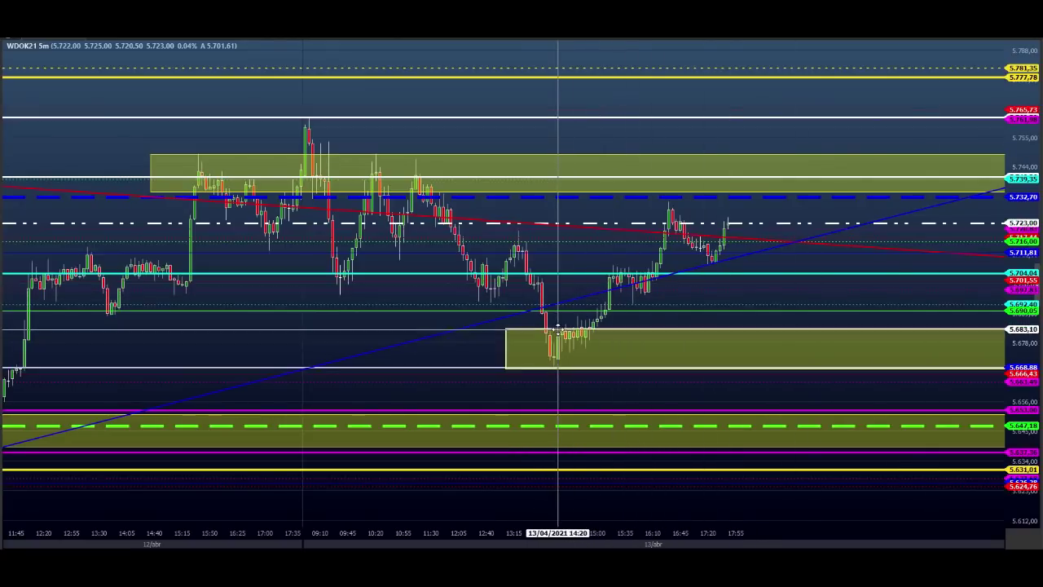
- Measure the price move at the blue rising trendline around 14:30 and the final upswing towards 5.723,00
click(470, 332)
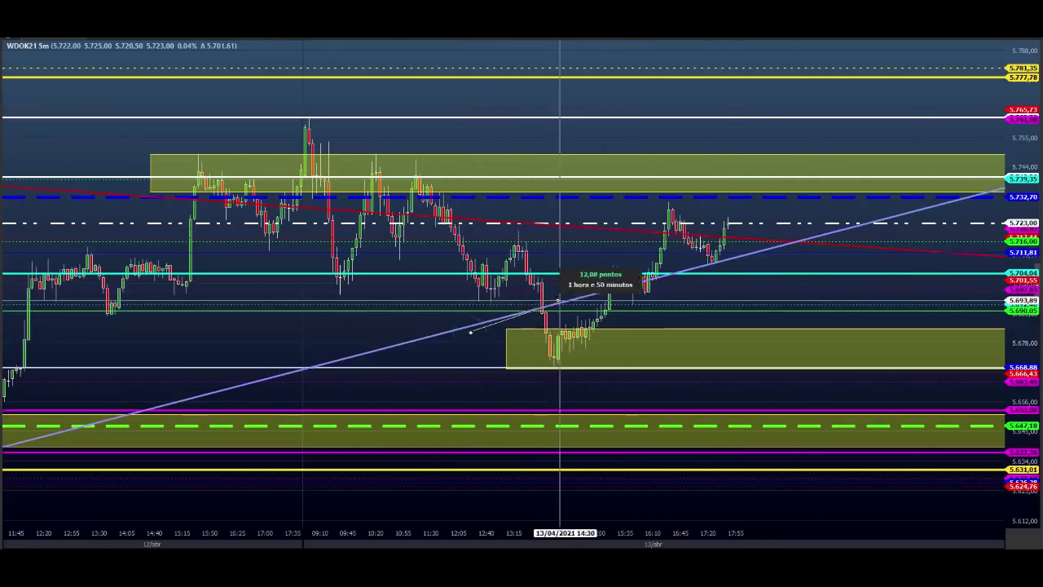
drag(656, 269, 735, 220)
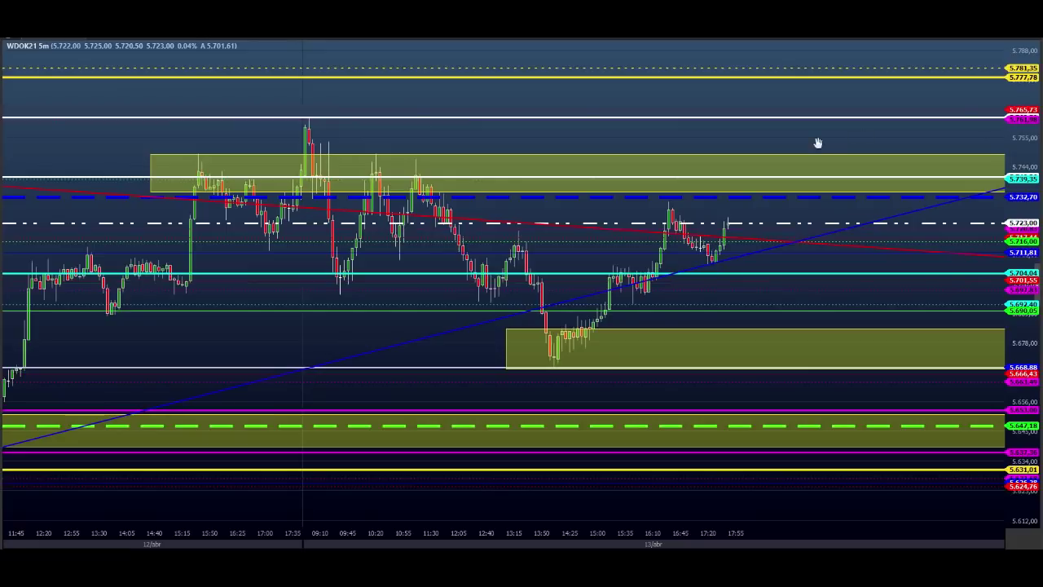
- Draw a green zigzag falling from 5.723,00 through 5.704,04 and the lower yellow zones to 5.631,01, marking the key breakdown levels
drag(813, 136, 687, 144)
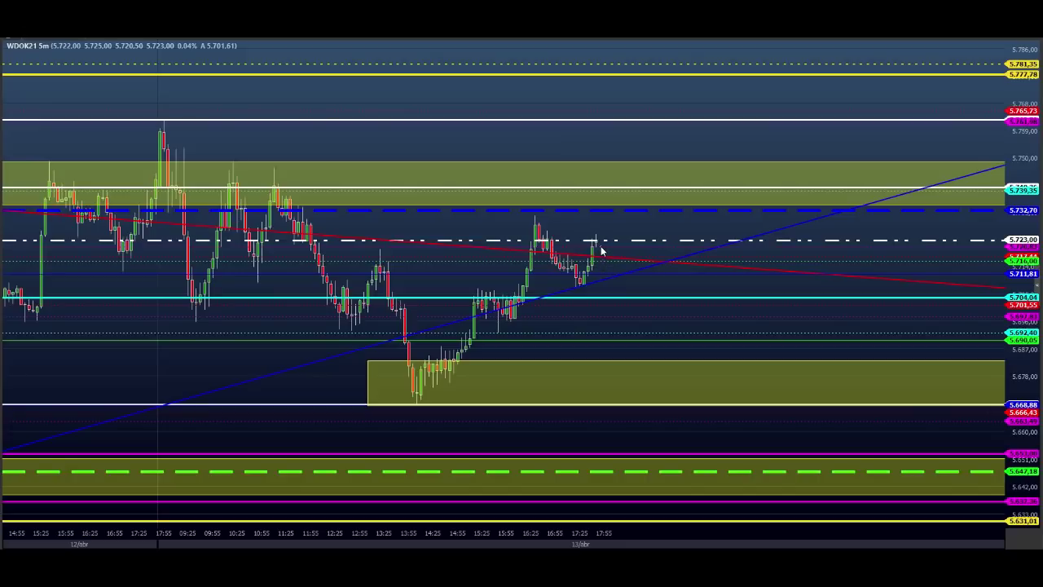
mouse_move(601, 244)
mouse_down()
mouse_move(642, 305)
mouse_move(659, 274)
mouse_move(666, 295)
mouse_move(677, 267)
mouse_move(683, 314)
mouse_move(694, 305)
mouse_move(711, 363)
mouse_move(742, 323)
mouse_move(756, 355)
mouse_move(760, 344)
mouse_move(784, 460)
mouse_move(794, 442)
mouse_move(812, 498)
mouse_move(819, 489)
mouse_up()
mouse_move(834, 528)
mouse_down()
mouse_move(820, 522)
mouse_move(835, 520)
mouse_move(828, 525)
mouse_up()
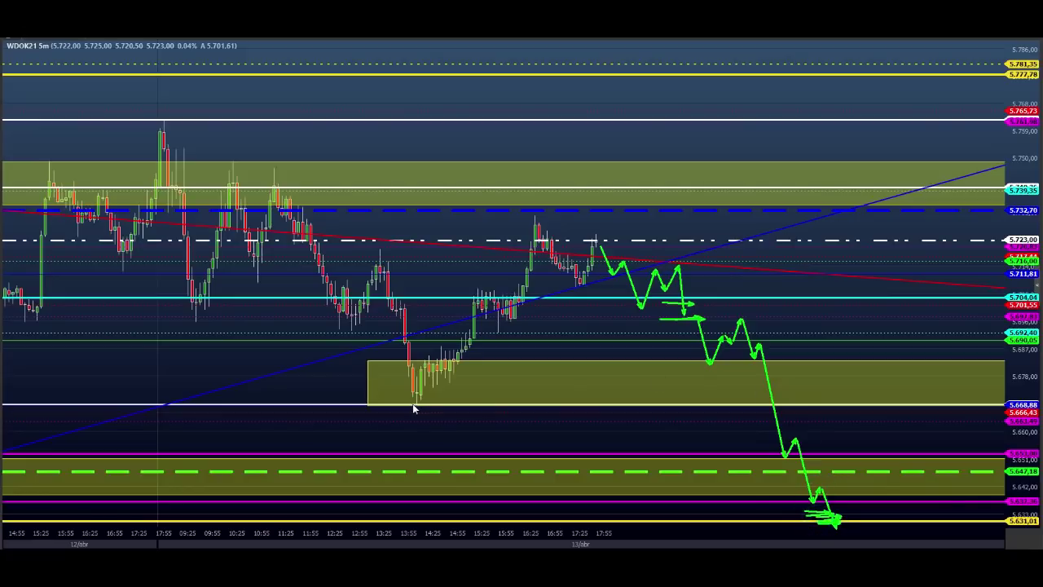
- Draw a green line at 5.668,88 with an alternative zigzag around it falling to 5.631,01, and clear all annotations
drag(413, 404, 844, 407)
mouse_move(771, 405)
mouse_down()
mouse_move(775, 384)
mouse_move(794, 386)
mouse_move(790, 408)
mouse_move(817, 417)
mouse_up()
drag(842, 520, 850, 515)
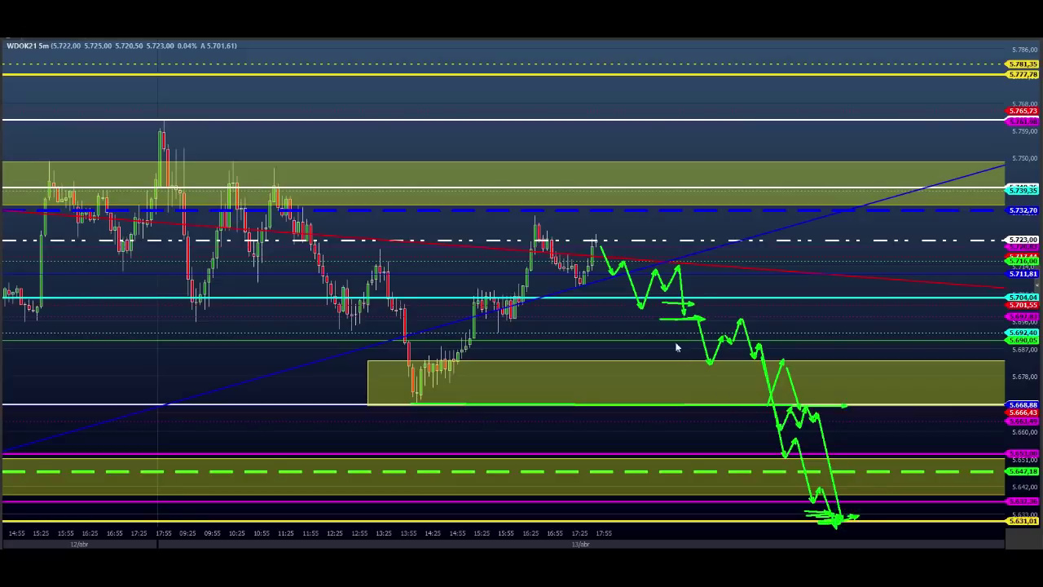
key(e)
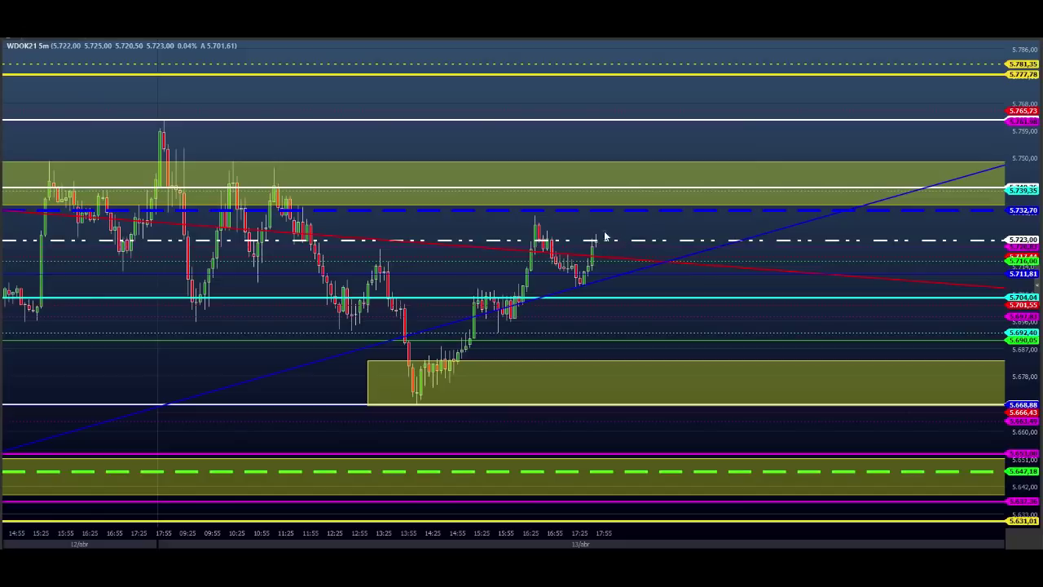
- Draw a green zigzag from 5.723,00 through the upper yellow zone around 5.739,35, rising in swings to 5.781,35
mouse_move(596, 237)
mouse_down()
mouse_move(604, 262)
mouse_move(633, 260)
mouse_move(614, 234)
mouse_move(617, 224)
mouse_move(626, 238)
mouse_move(640, 181)
mouse_move(651, 206)
mouse_move(677, 194)
mouse_move(715, 210)
mouse_move(733, 238)
mouse_move(761, 189)
mouse_move(802, 220)
mouse_move(817, 189)
mouse_move(836, 200)
mouse_up()
click(876, 133)
click(903, 181)
click(956, 92)
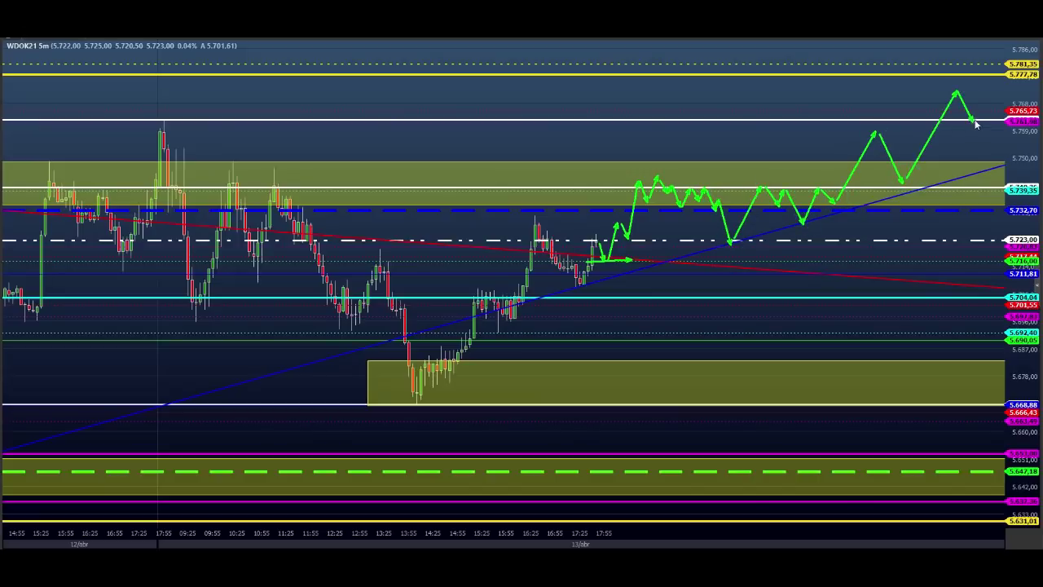
click(978, 120)
mouse_move(983, 126)
mouse_down()
mouse_move(1002, 65)
mouse_move(981, 67)
mouse_move(1009, 65)
mouse_up()
- Draw a red alternative zigzag falling from 5.739,35 to 5.704,04 and rebounding, with red lines marking 5.704,04 and the 5.777,78 area
mouse_move(808, 190)
mouse_down()
mouse_move(870, 191)
mouse_move(852, 235)
mouse_move(868, 212)
mouse_move(897, 303)
mouse_move(934, 263)
mouse_move(955, 266)
mouse_move(991, 202)
mouse_move(1011, 236)
mouse_up()
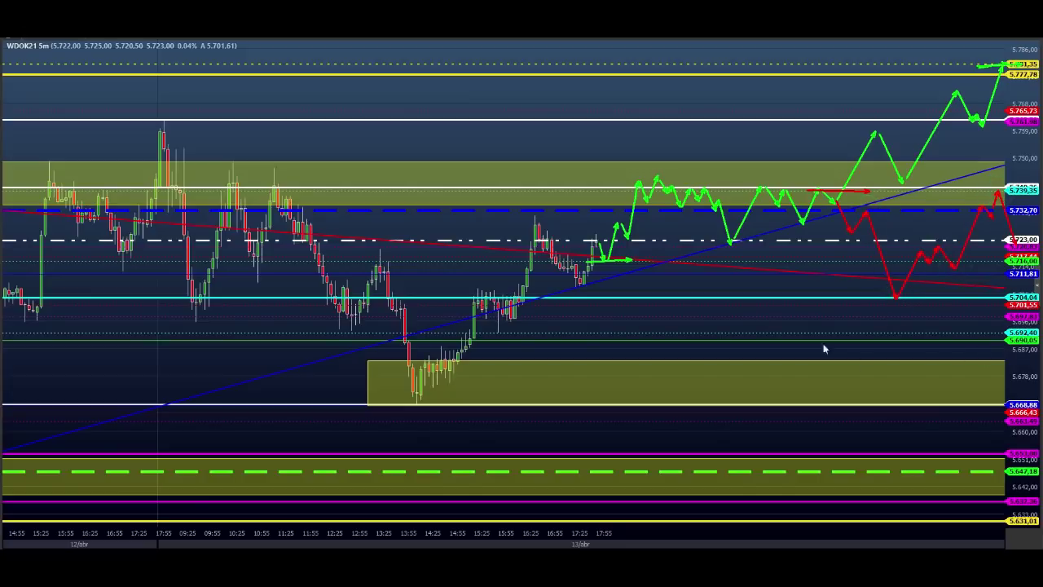
drag(574, 303, 1040, 295)
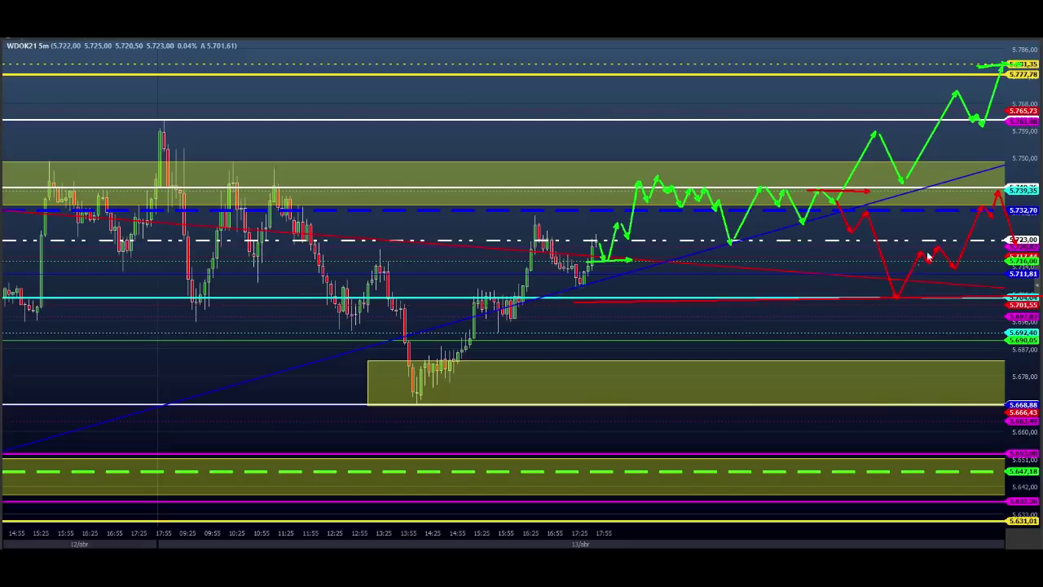
drag(926, 86, 980, 79)
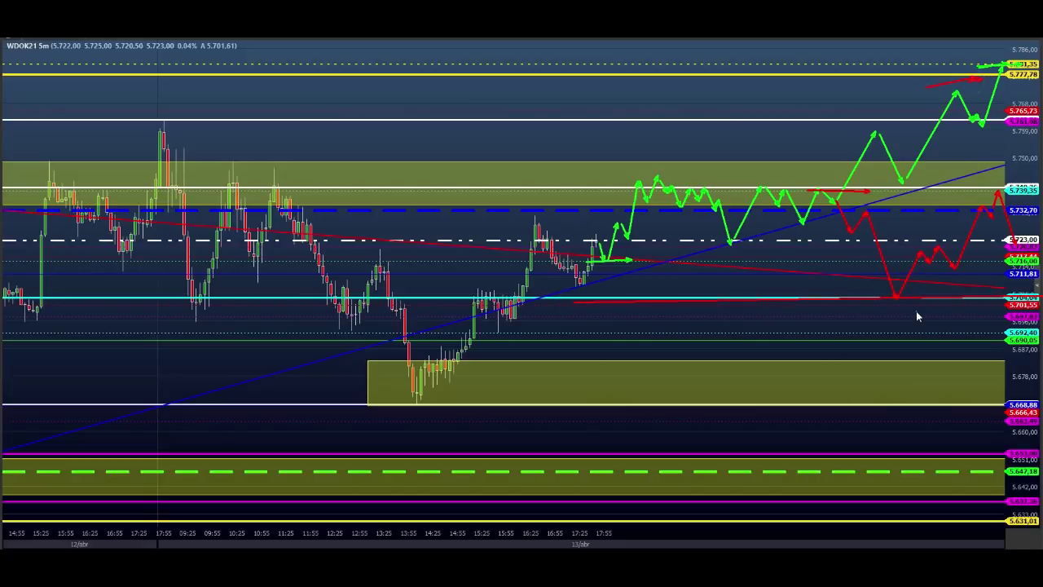
- Mark the 5.723,00 and 5.739,35 levels with red arrows and draw a red cross just below 5.704,04
drag(589, 233, 629, 241)
drag(589, 190, 622, 187)
drag(550, 239, 745, 246)
drag(666, 323, 710, 330)
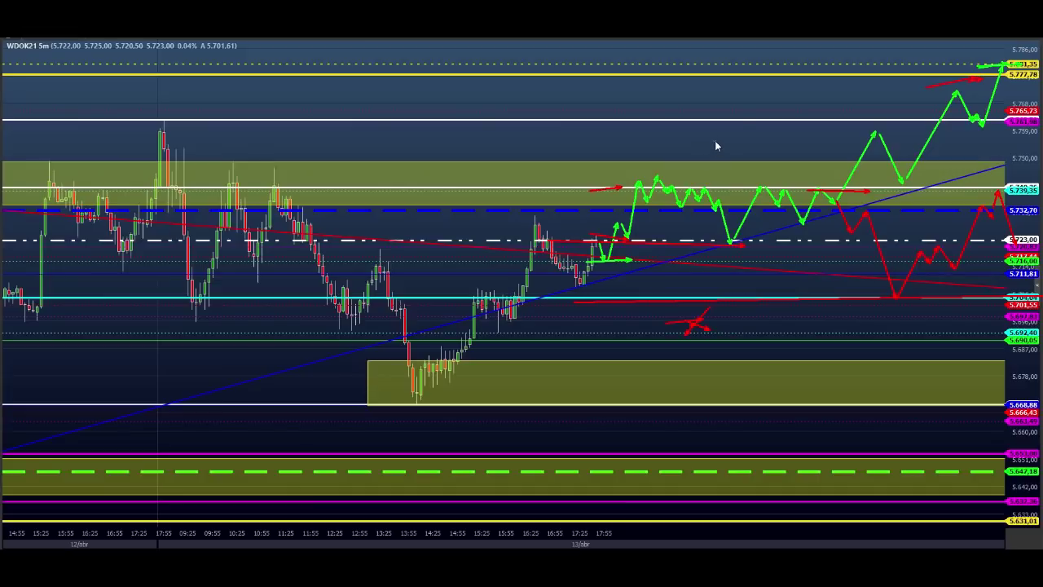
- Draw a long red arrow just above the upper yellow zone and trace a red zigzag along the green rally to 5.777,78
drag(706, 148, 1007, 150)
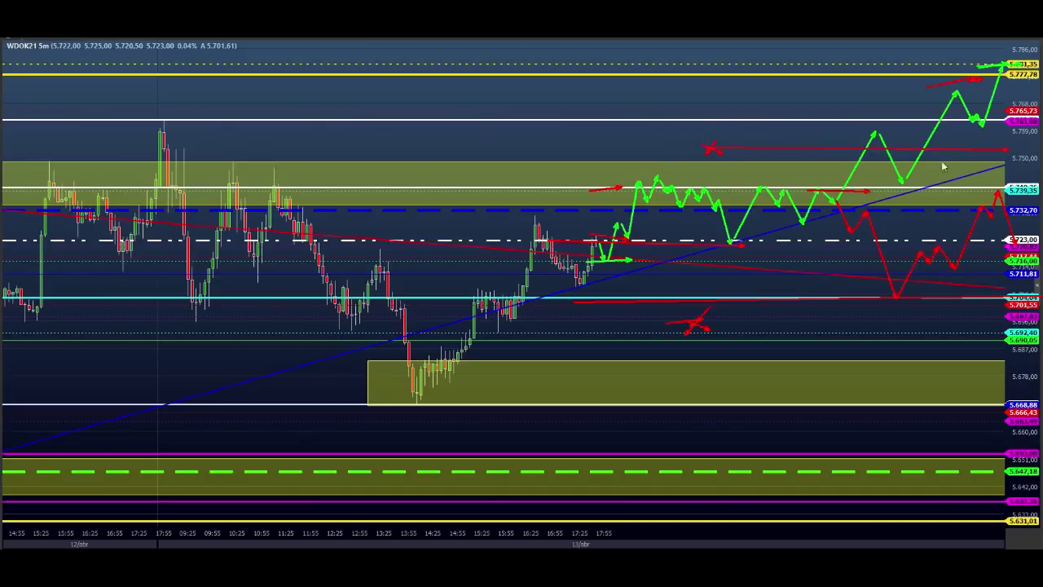
mouse_move(858, 167)
mouse_down()
mouse_move(877, 131)
mouse_move(900, 174)
mouse_up()
drag(900, 174, 924, 134)
drag(910, 140, 933, 145)
drag(934, 145, 957, 93)
mouse_move(958, 94)
mouse_down()
mouse_move(975, 113)
mouse_move(997, 73)
mouse_up()
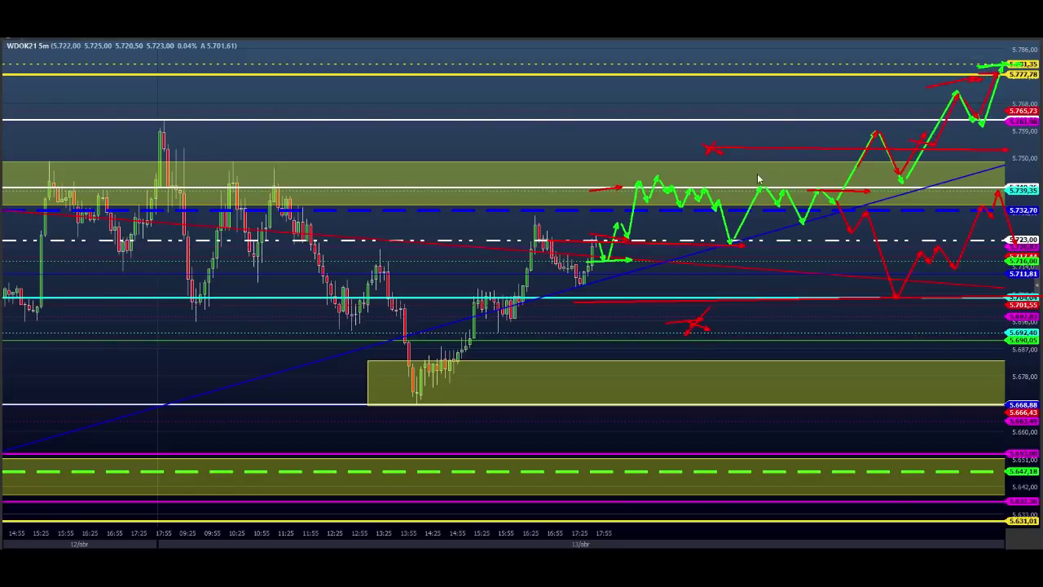
- Re-mark the red crosses above the upper yellow zone and below 5.704,04, and clear all annotations
drag(718, 140, 706, 153)
drag(708, 140, 722, 154)
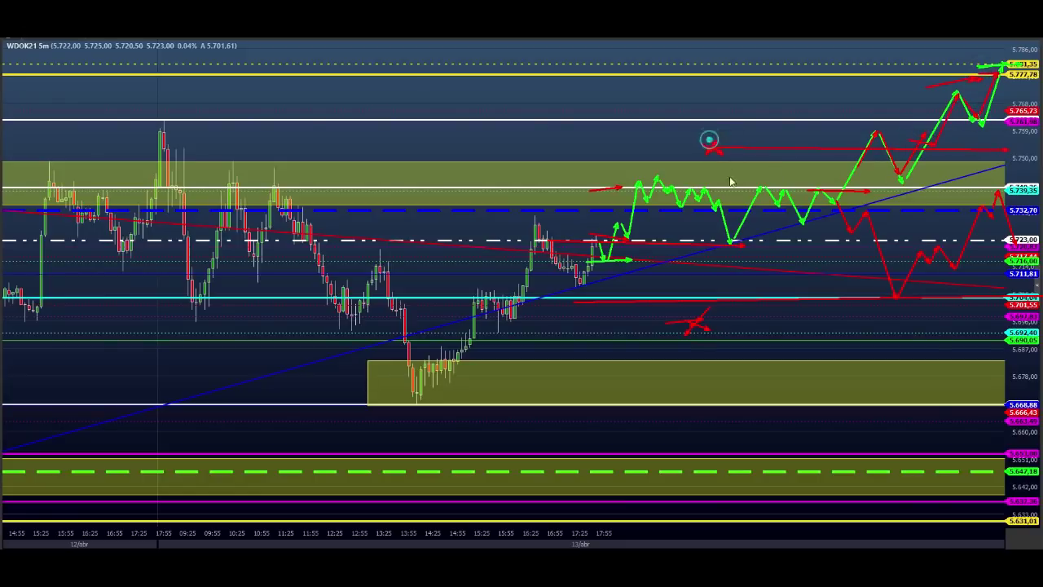
click(685, 320)
key(Escape)
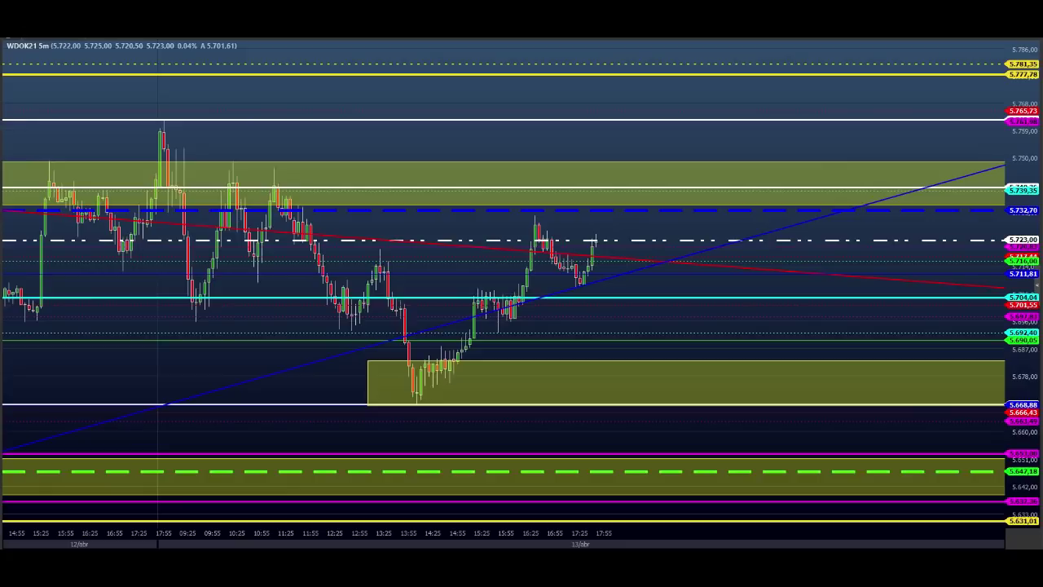
- Highlight the bands below the white line above the upper yellow zone and below 5.704,04 with filled red rectangles, and clear all annotations
drag(135, 119, 806, 137)
drag(163, 298, 956, 321)
drag(668, 122, 691, 162)
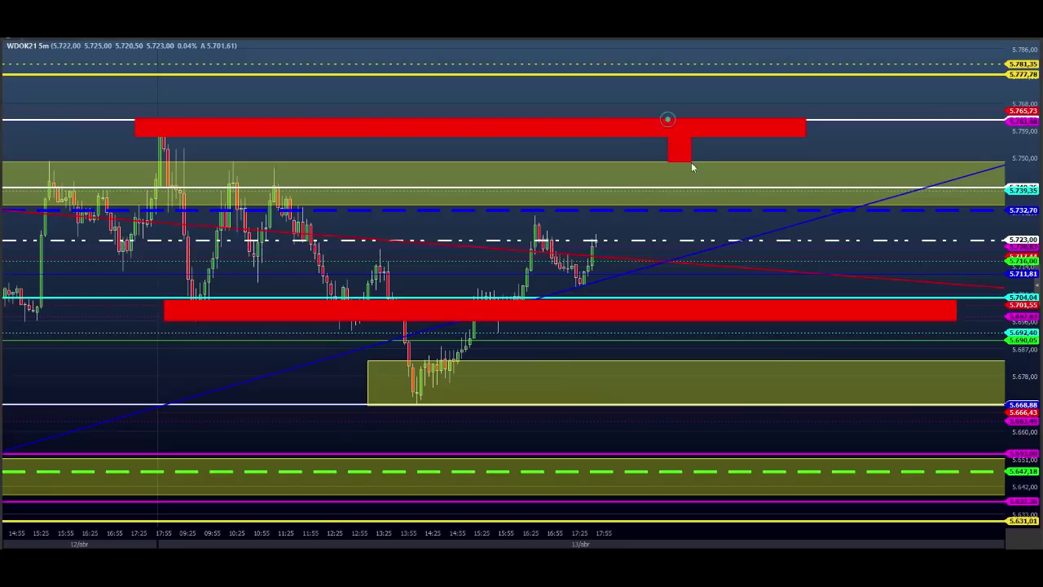
drag(681, 304, 685, 331)
key(Escape)
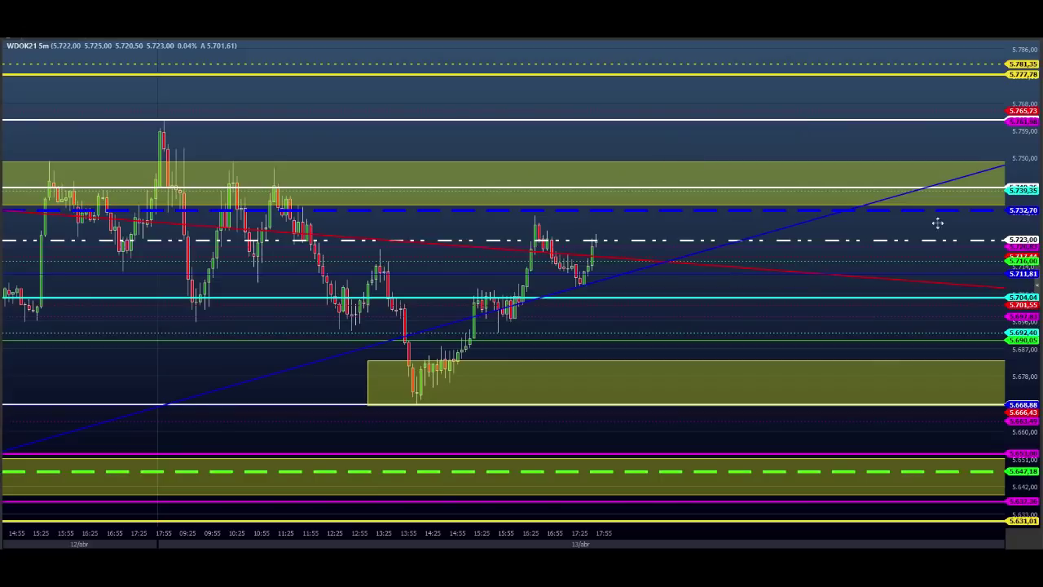